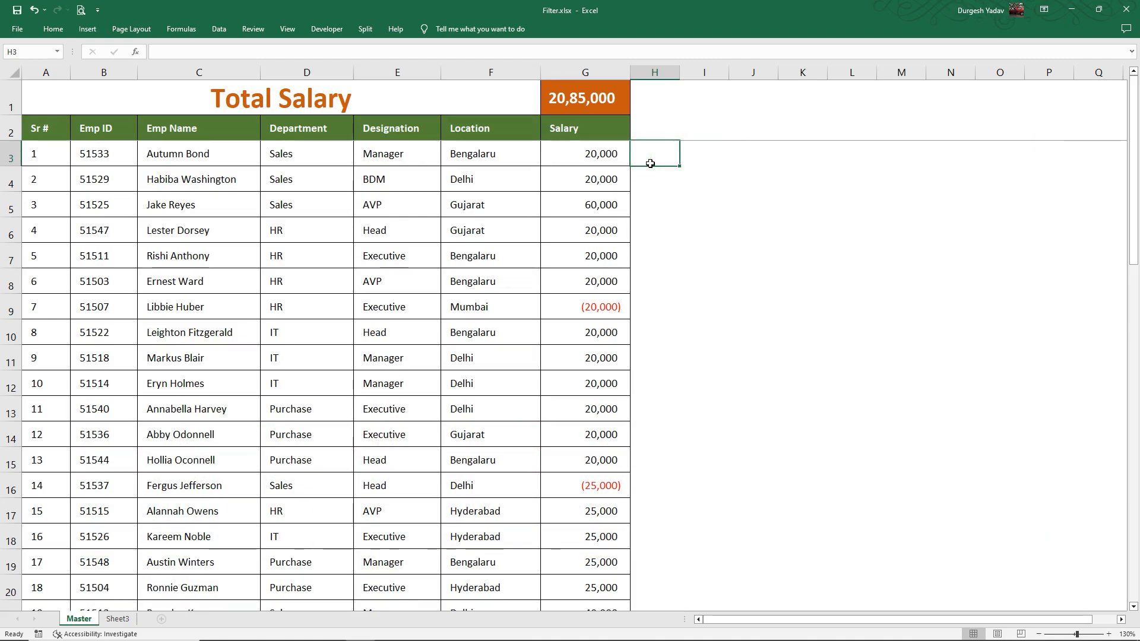
- Filter the table by the value of a Department cell containing IT
click(296, 331)
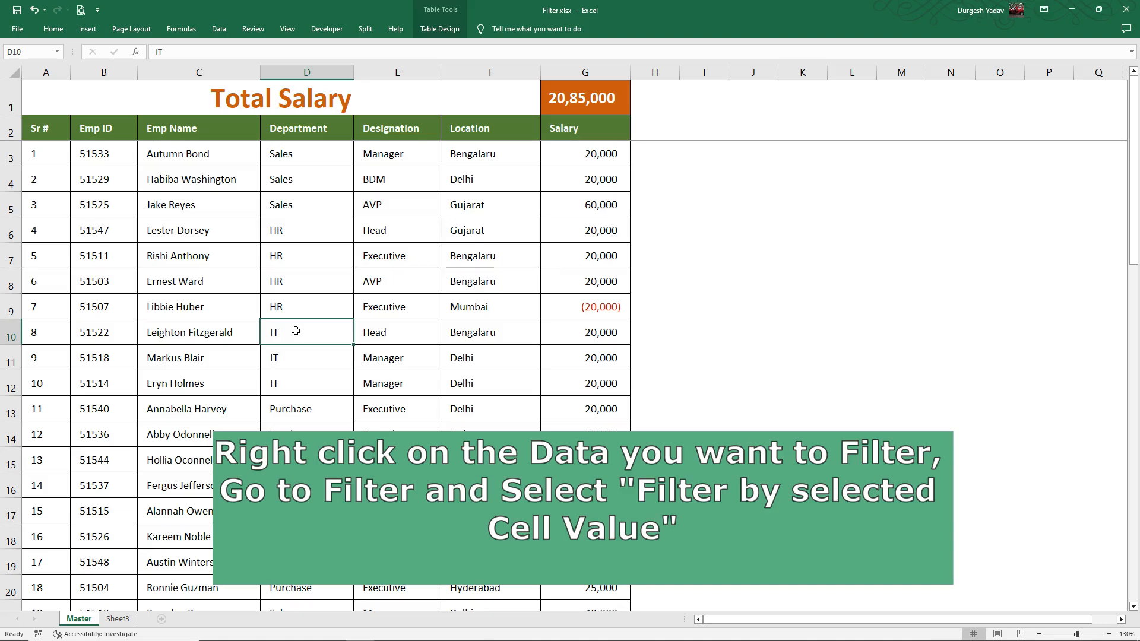
right_click(296, 331)
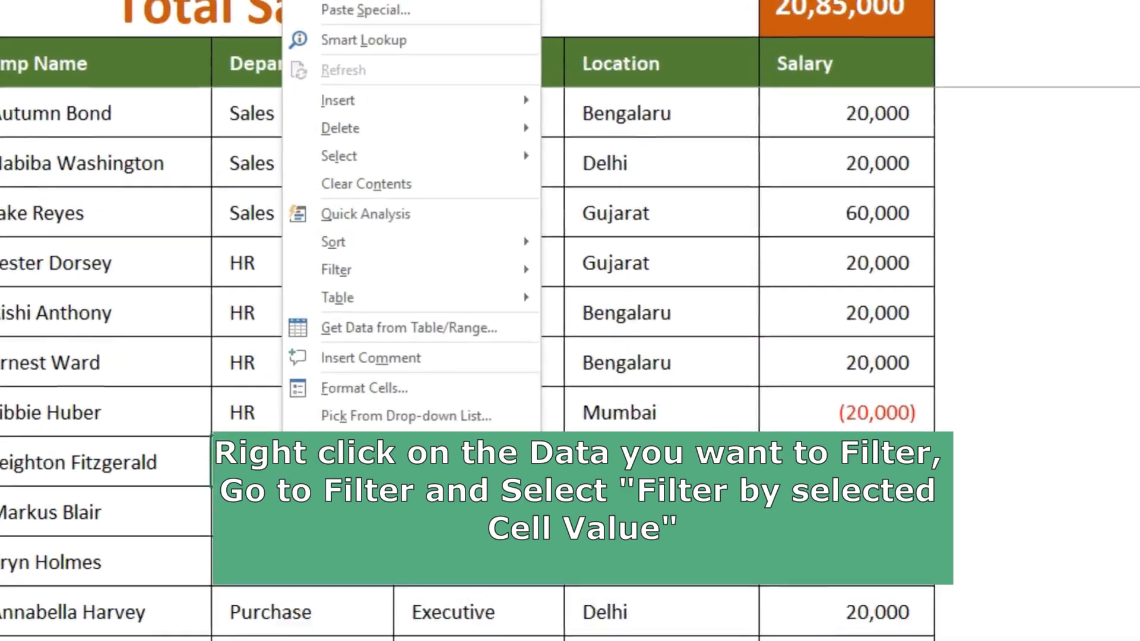
mouse_move(348, 300)
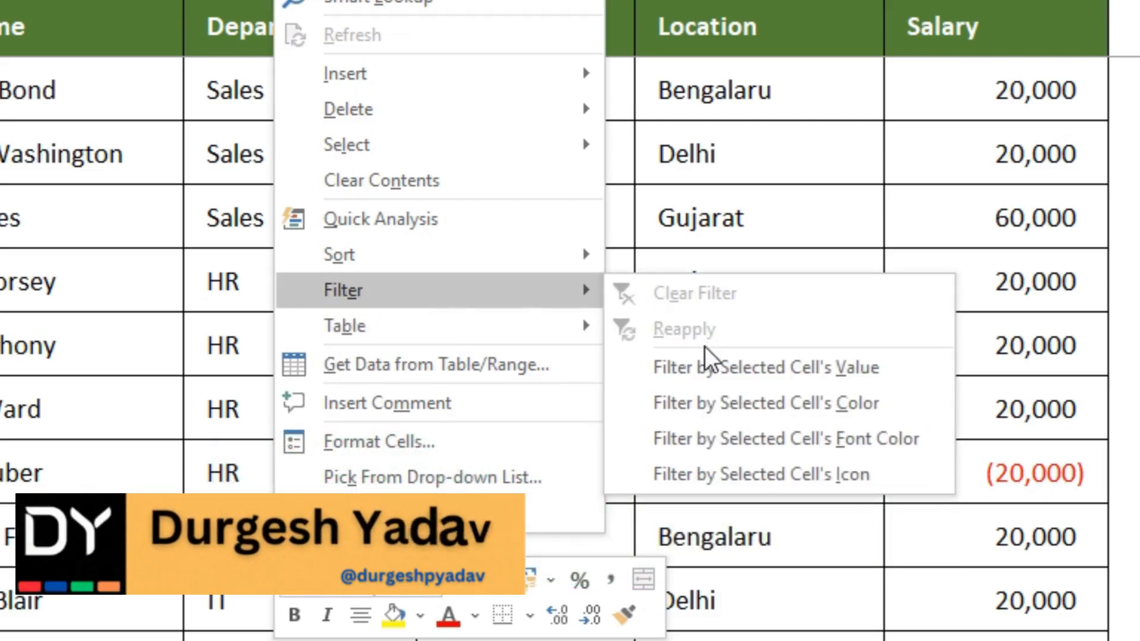
click(769, 371)
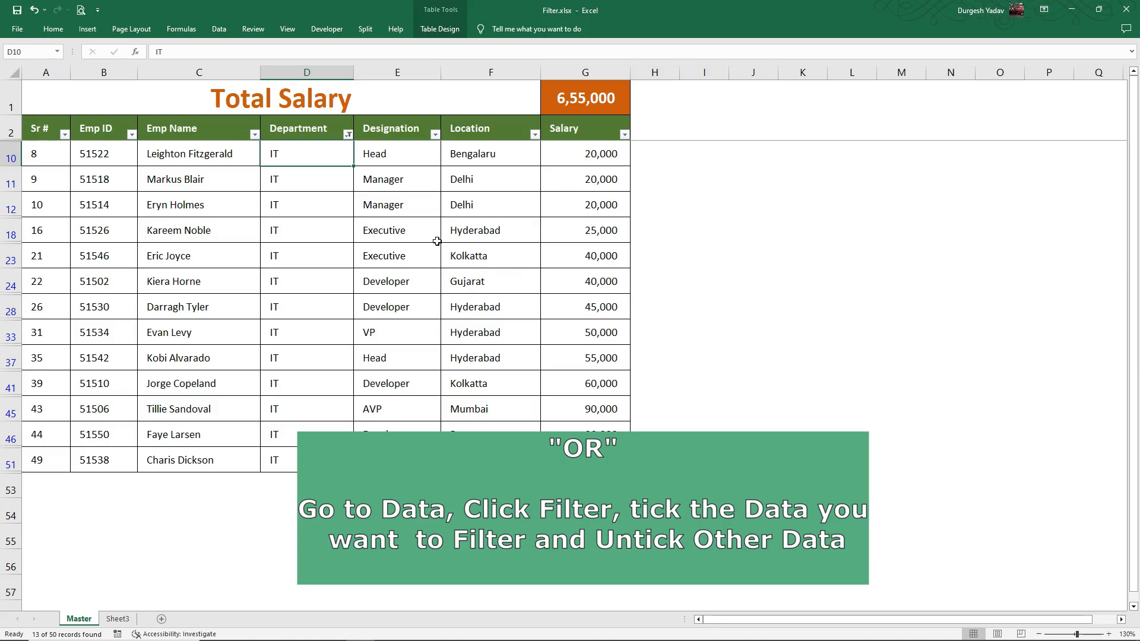
- Remove the table's filter and turn filtering back on for the header row
key(ctrl+shift+l)
click(295, 127)
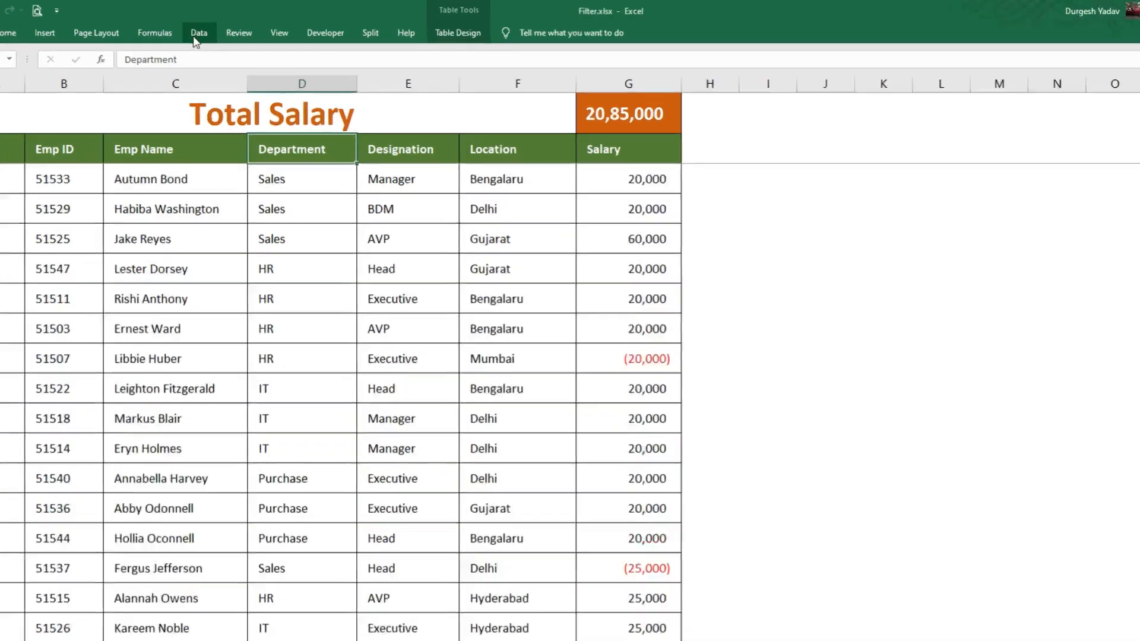
click(215, 30)
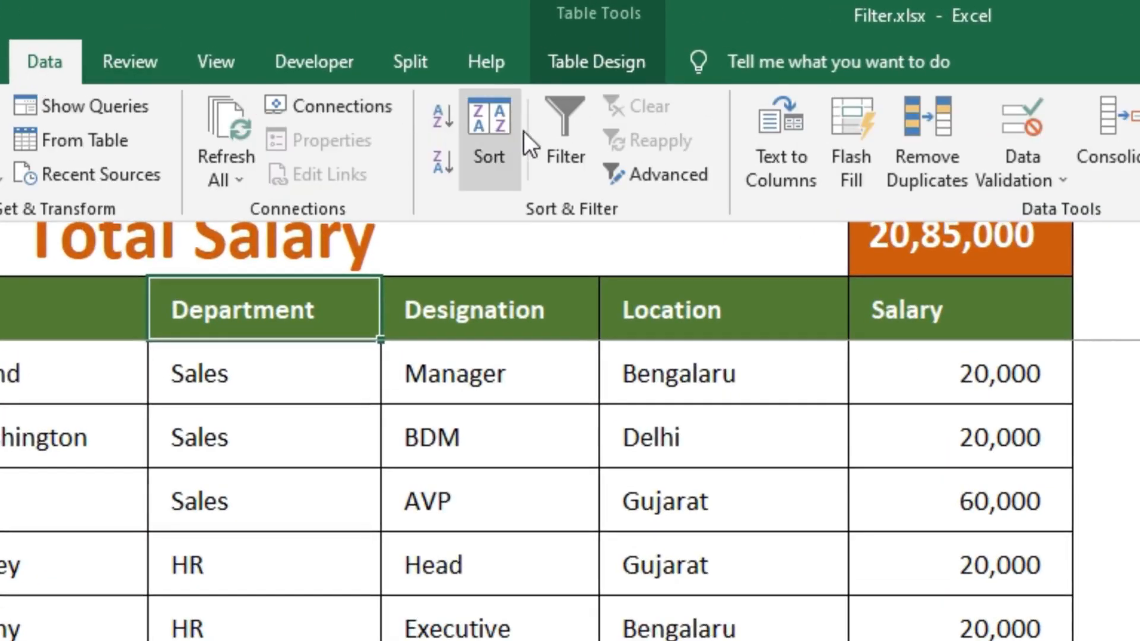
click(565, 148)
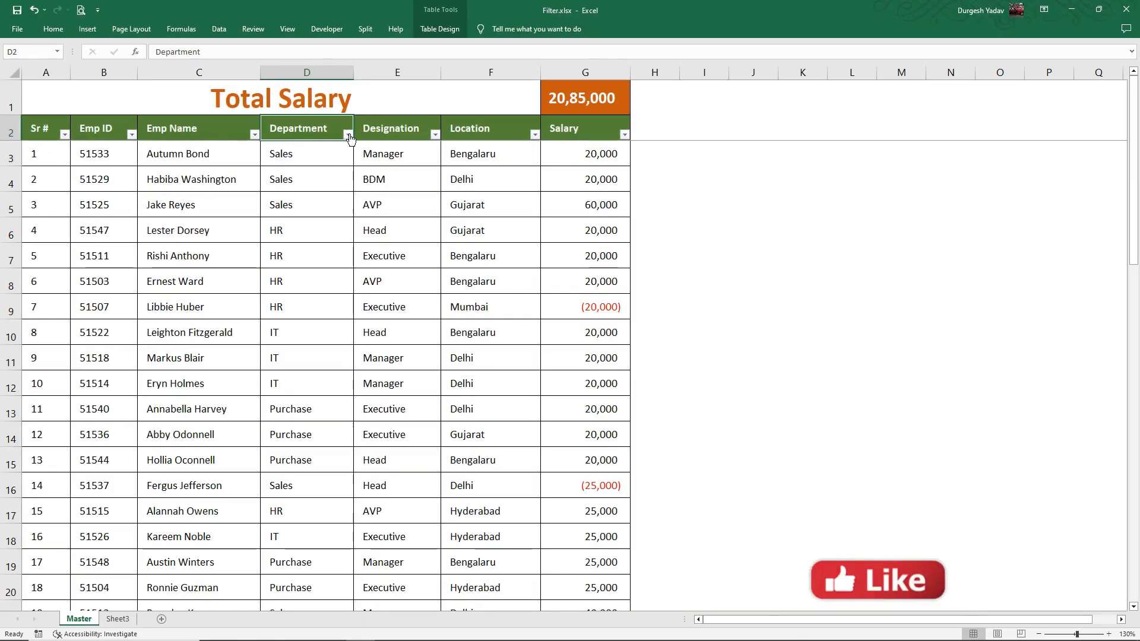
- Filter the Department column to only IT and highlight the matching department cells
click(348, 135)
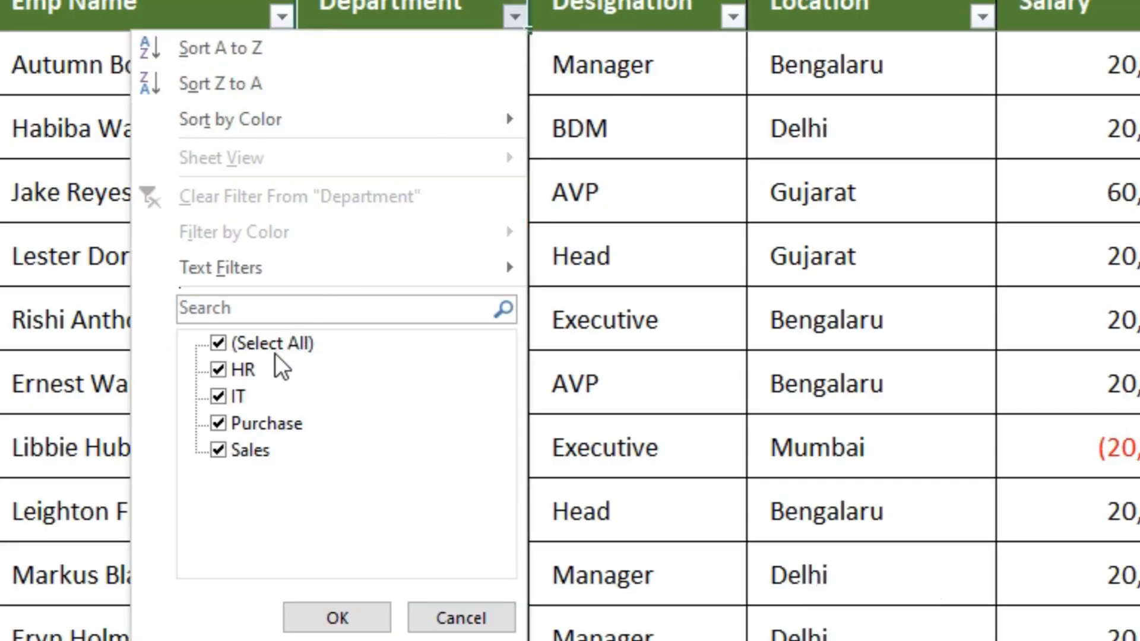
click(273, 344)
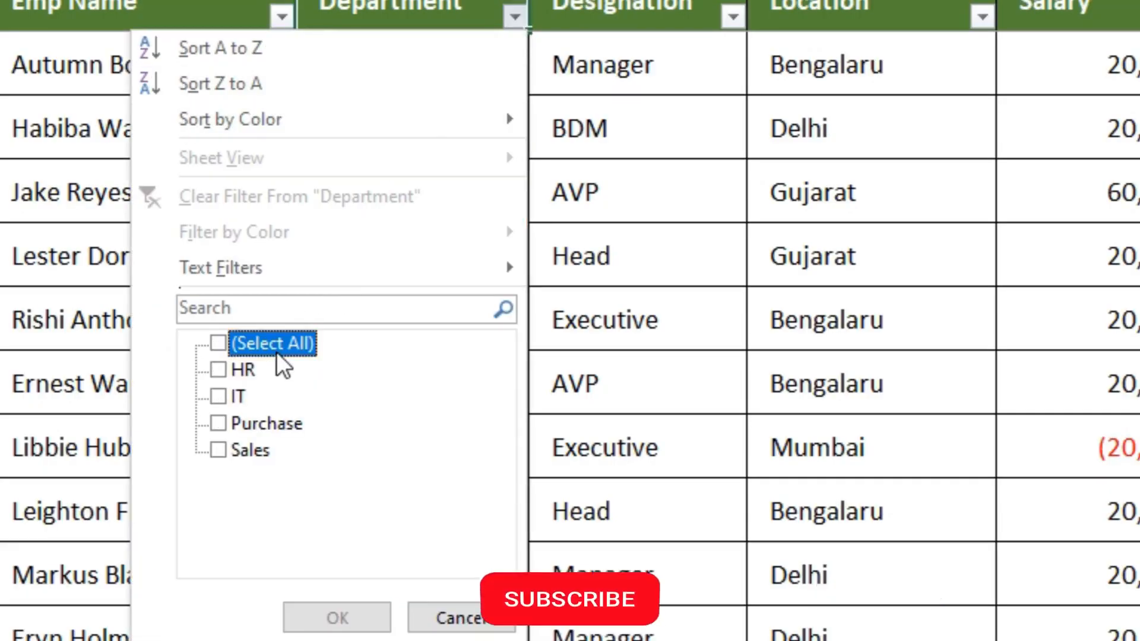
click(238, 397)
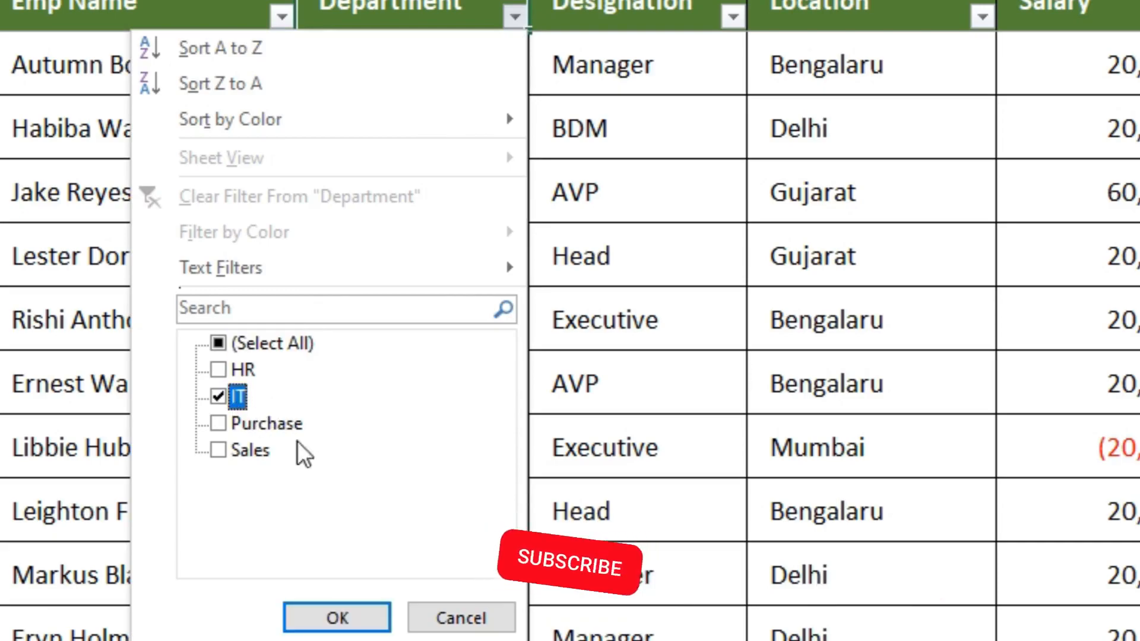
click(337, 617)
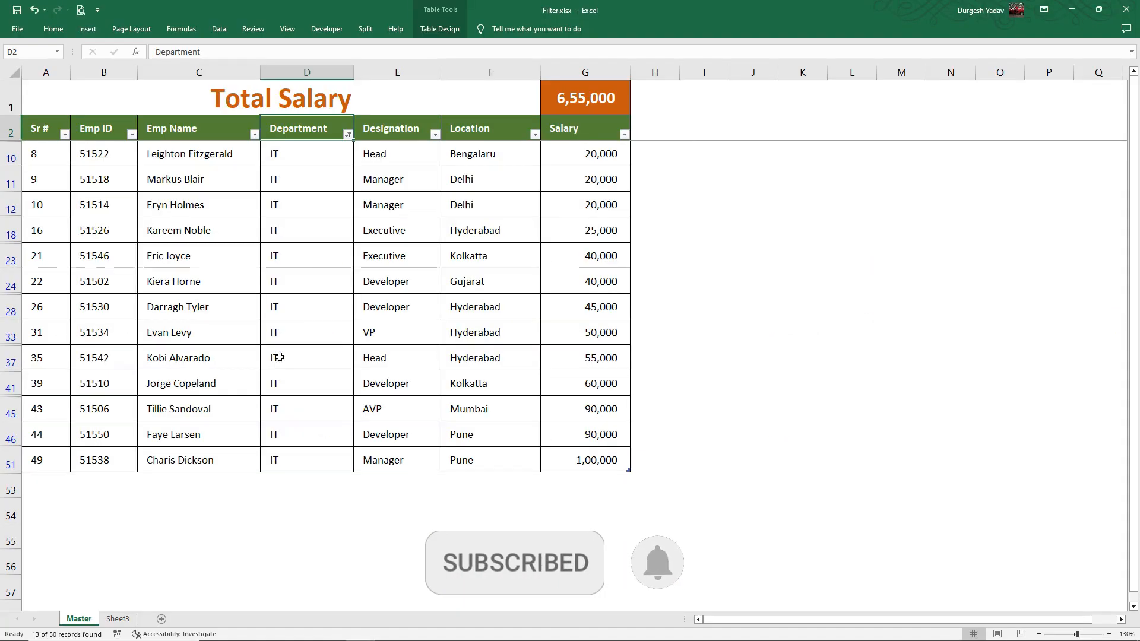
drag(291, 156, 284, 454)
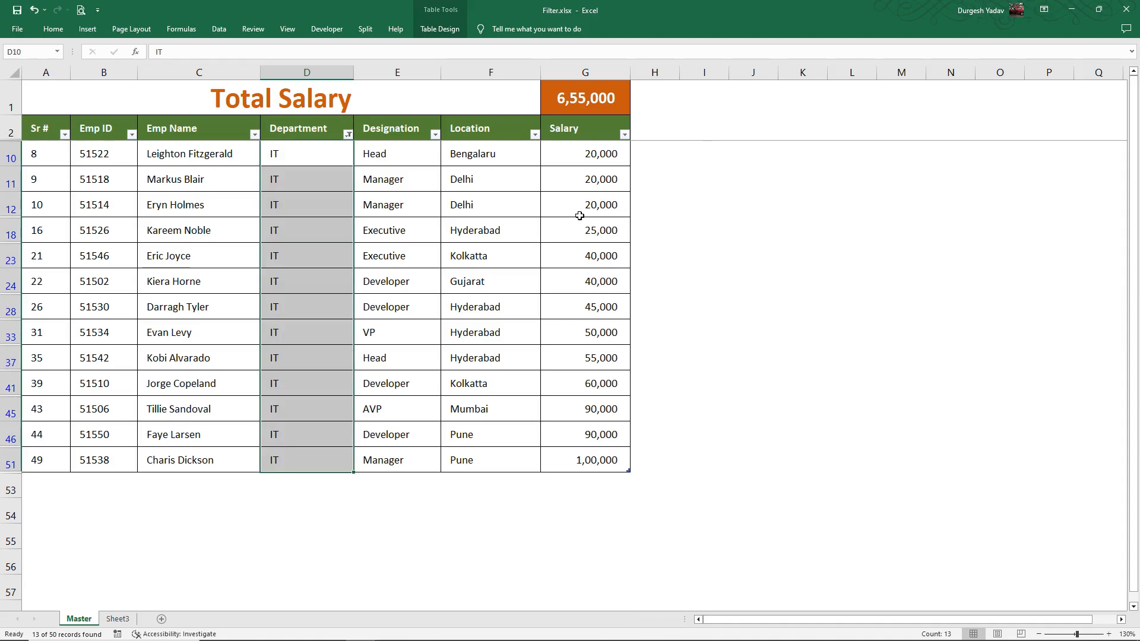
click(660, 193)
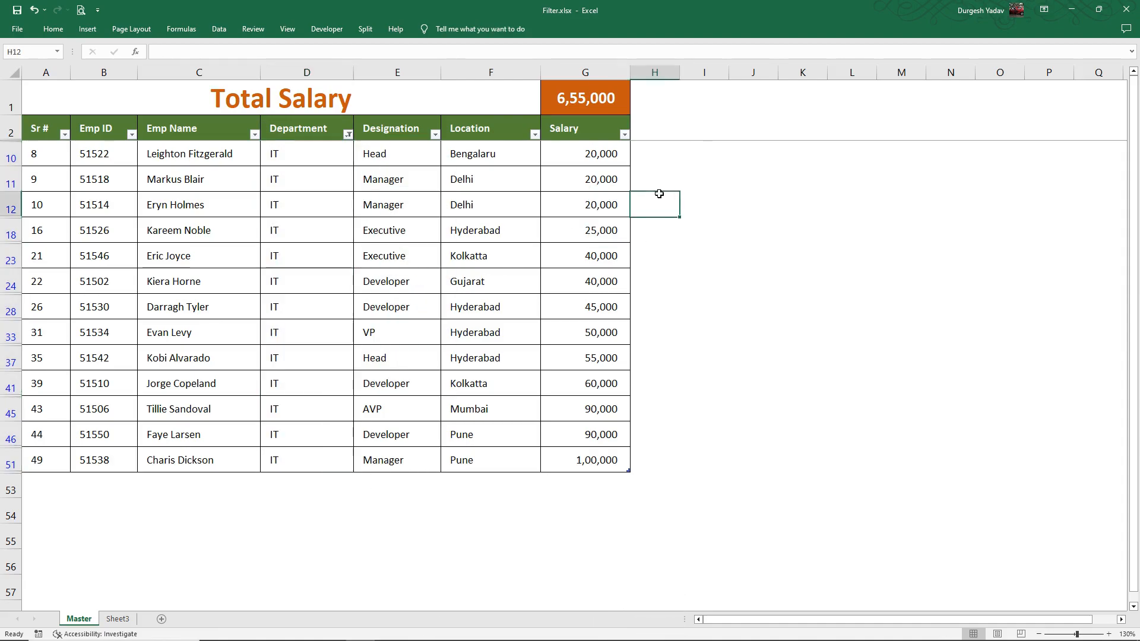
- Reset the table by switching filtering off and on again from the header row
click(302, 131)
key(ctrl+shift+l)
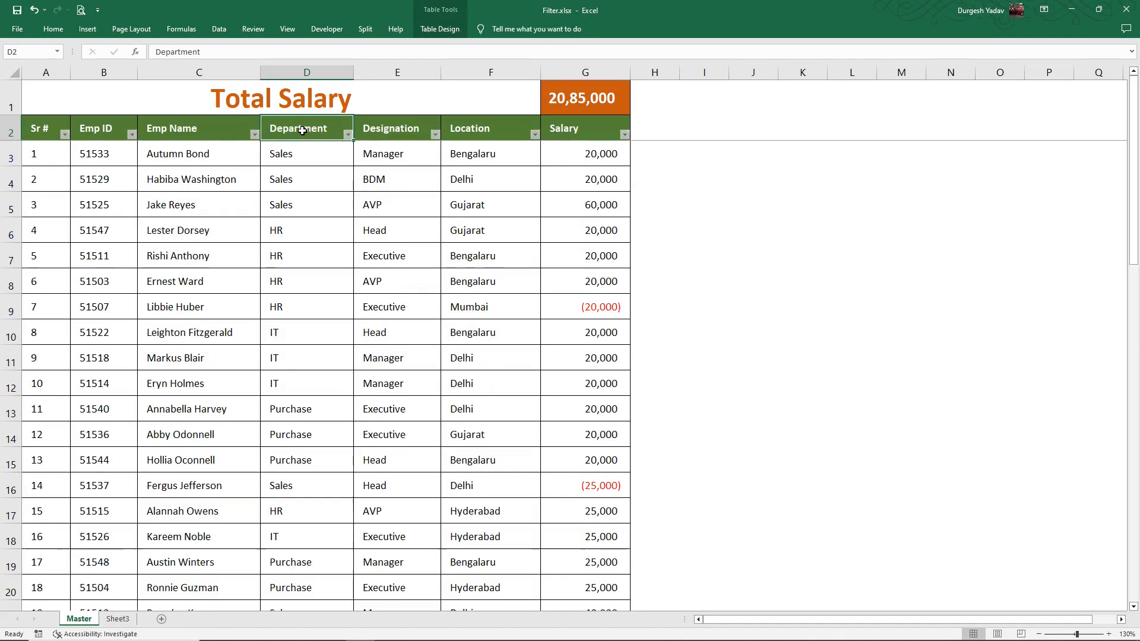
click(399, 132)
key(ctrl+shift+l)
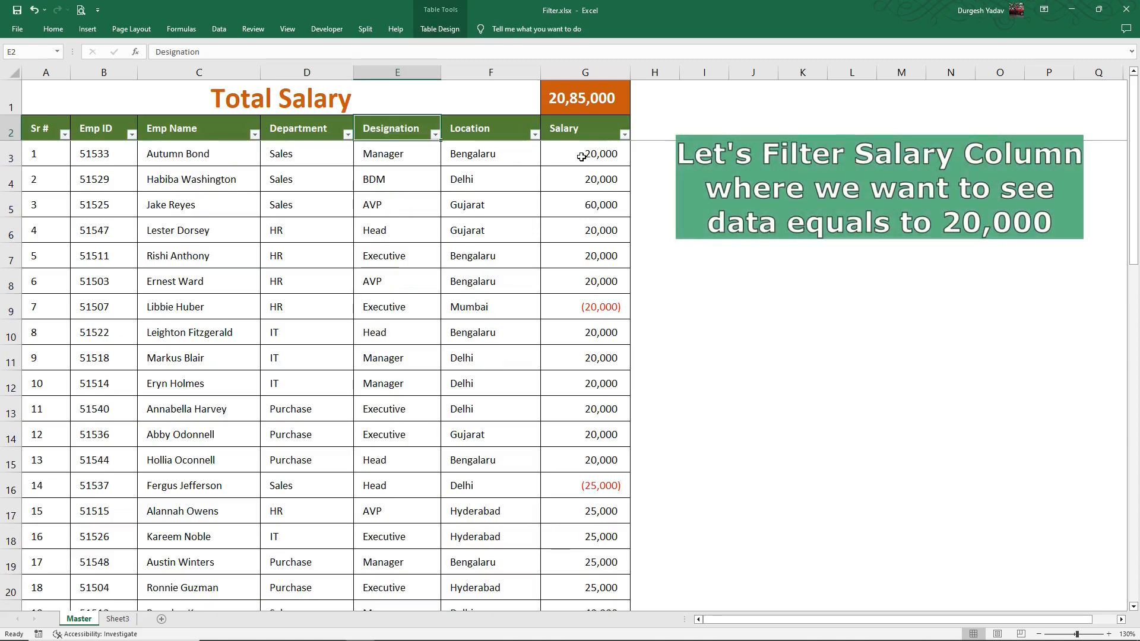
- Apply a number filter to the Salary column for values equal to 20,000 and highlight the matching salaries
click(624, 135)
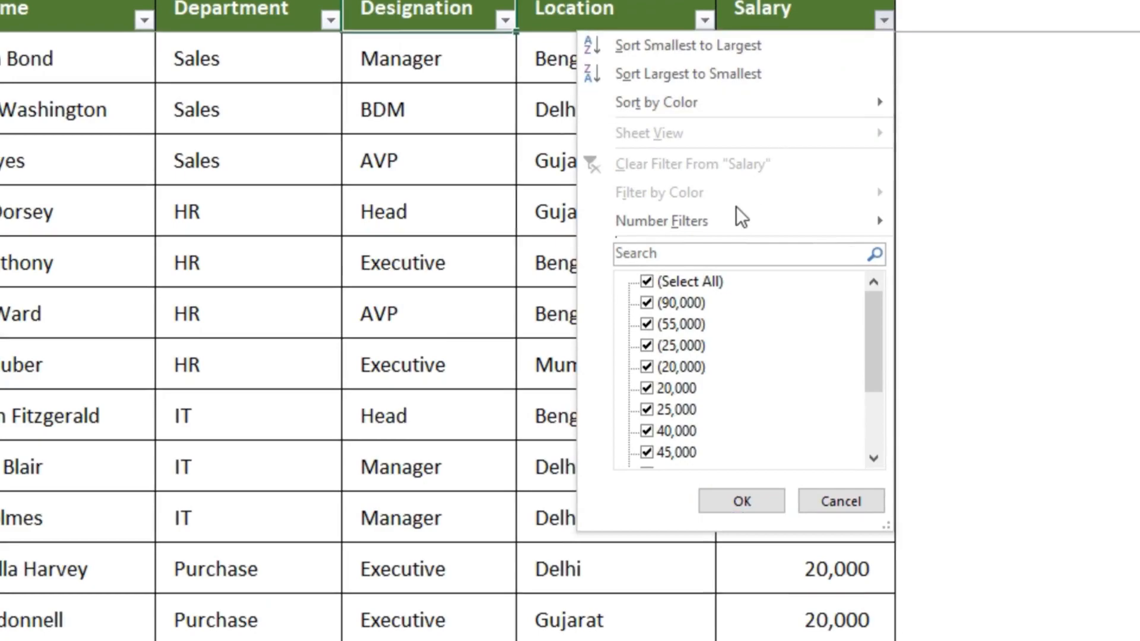
mouse_move(639, 231)
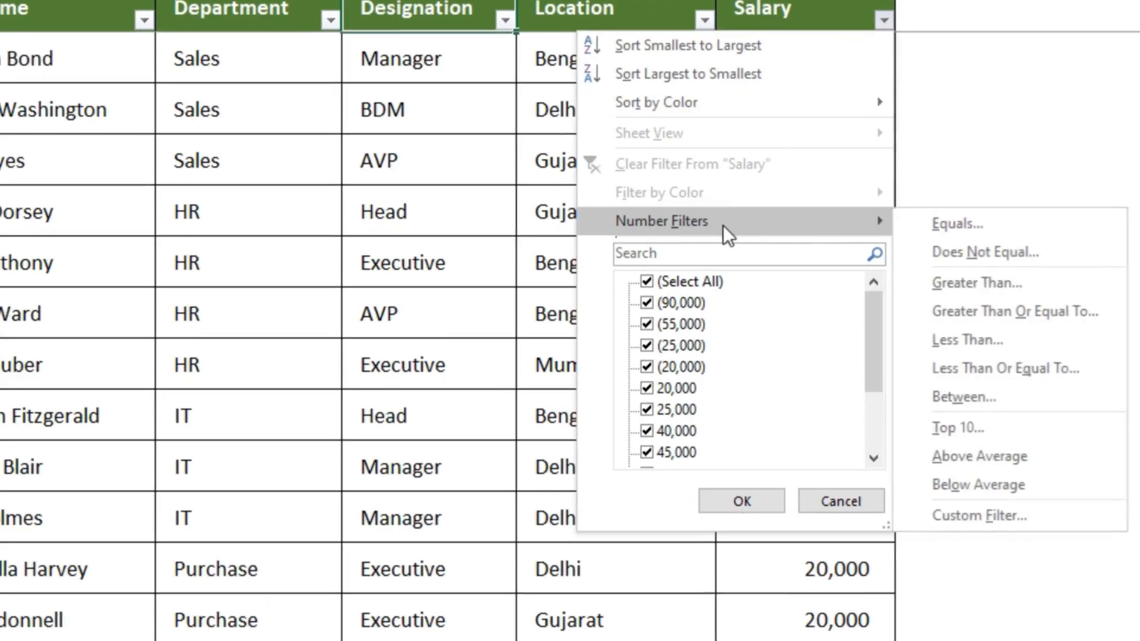
click(960, 229)
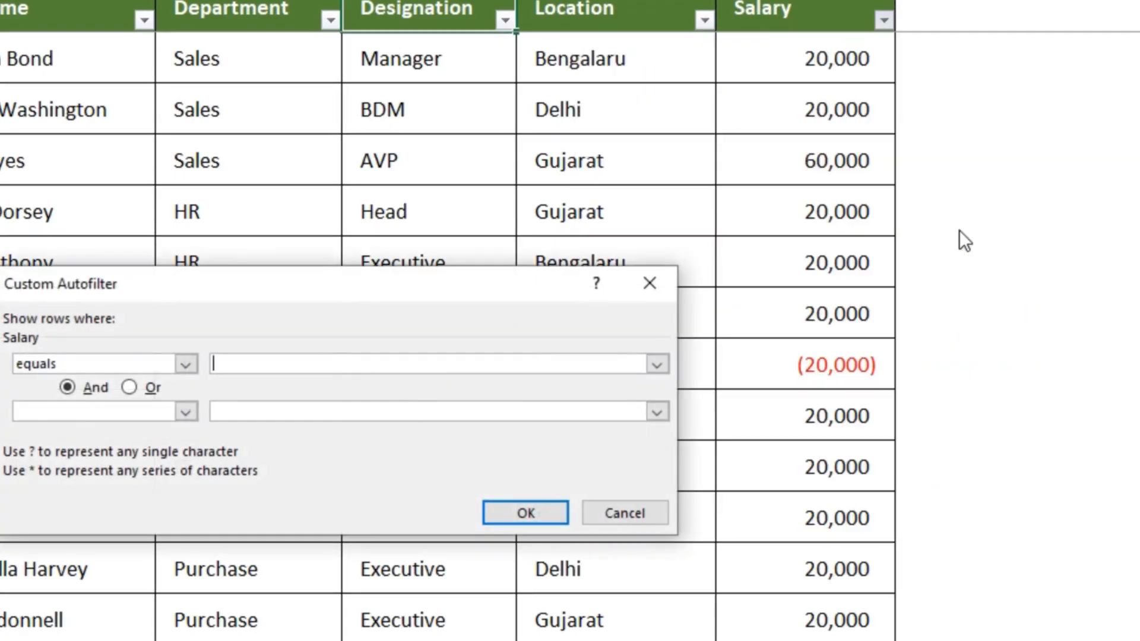
click(369, 363)
text(20,000)
click(508, 511)
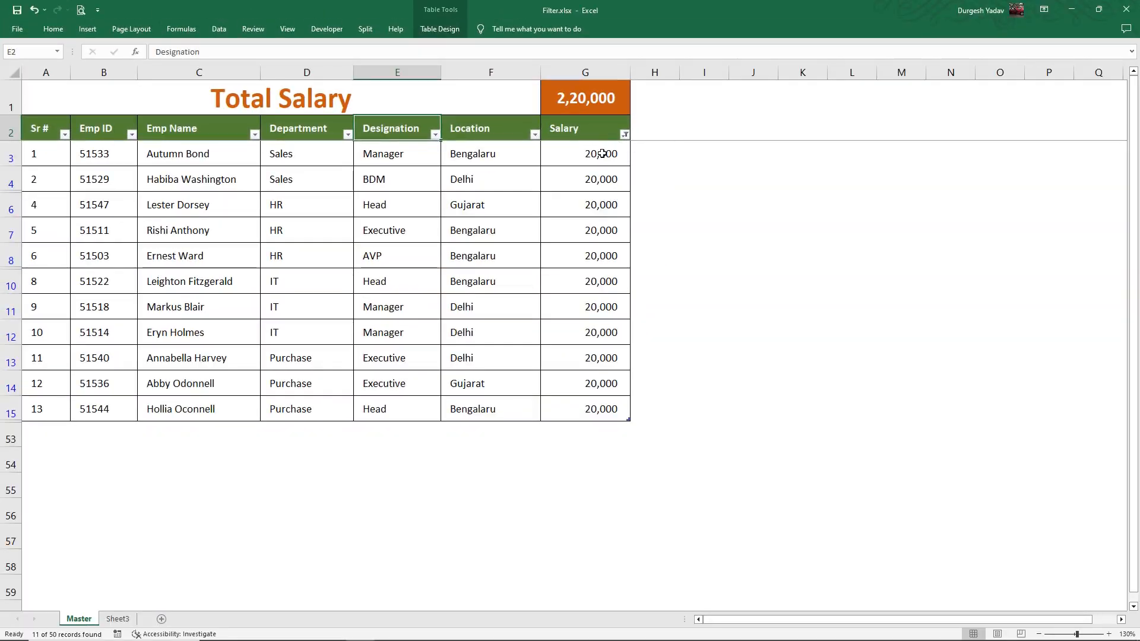
drag(739, 102, 702, 492)
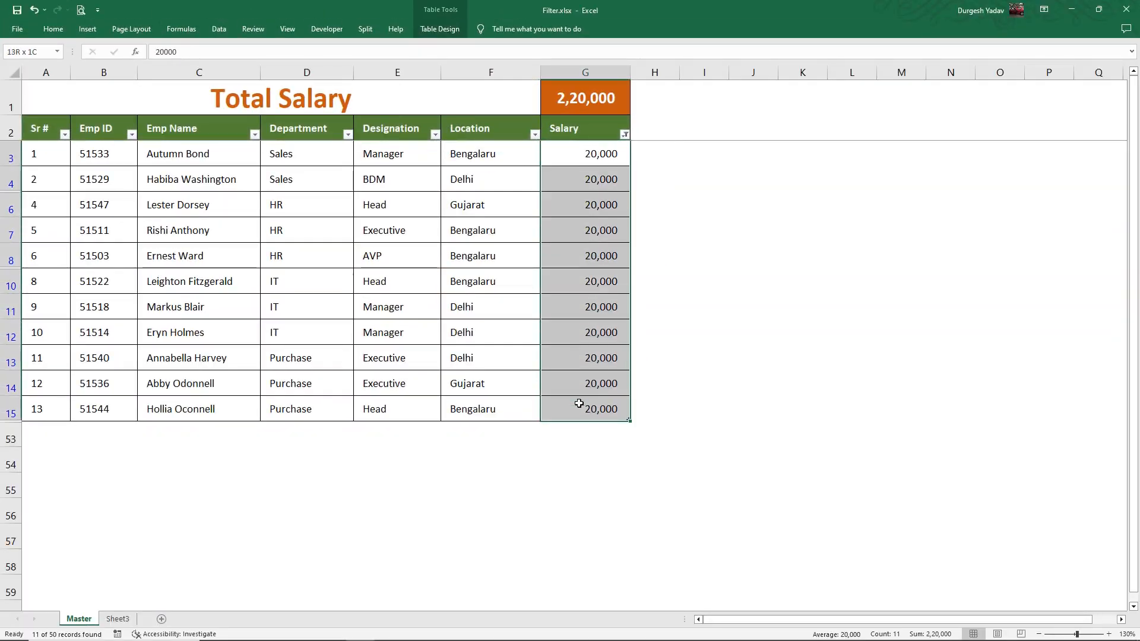
click(632, 145)
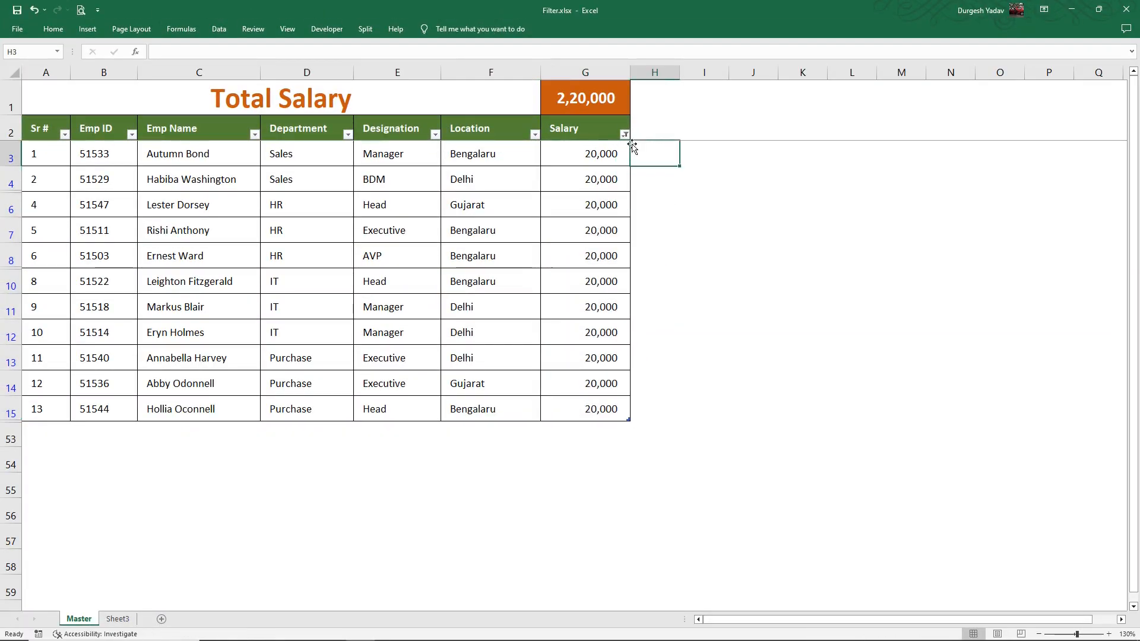
- Clear the filter from the Salary column
click(625, 135)
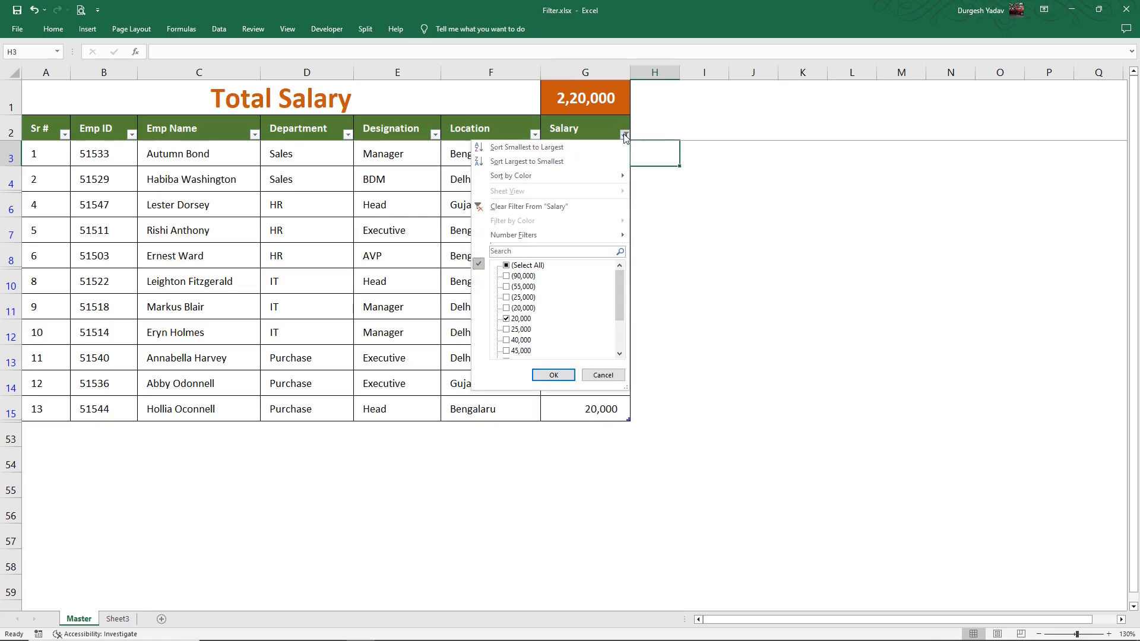
click(537, 206)
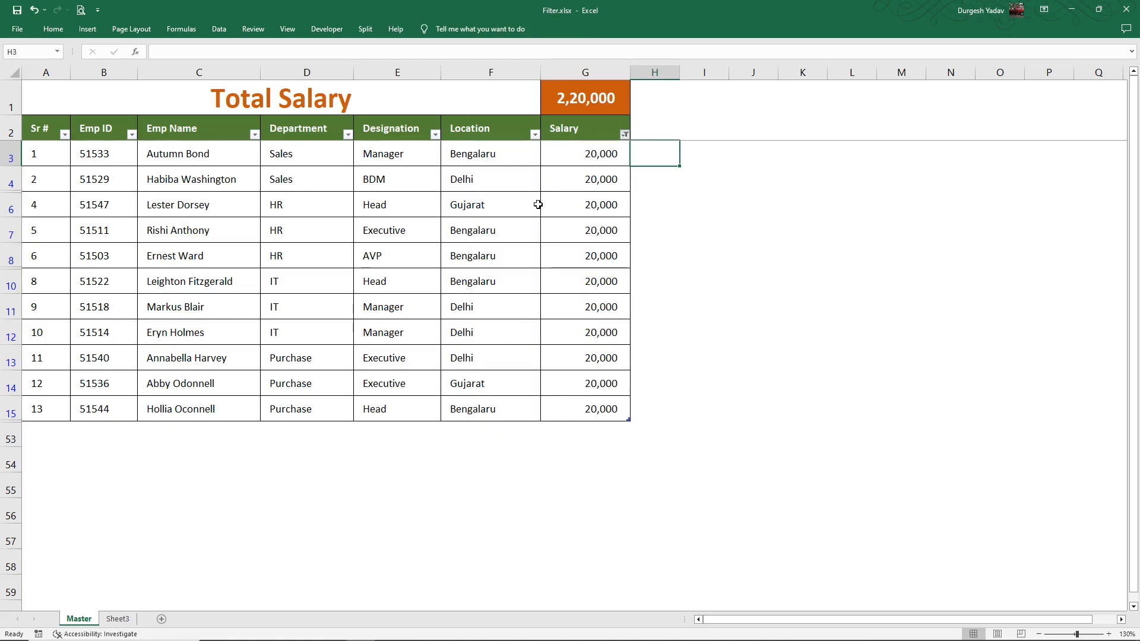
right_click(585, 155)
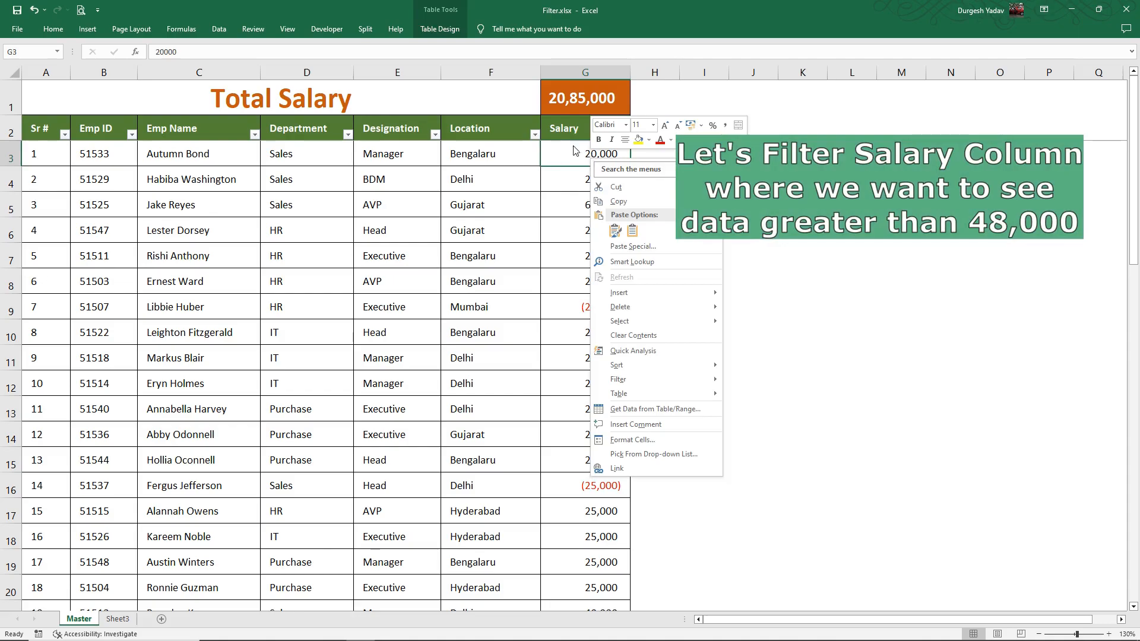
key(Escape)
- Apply a number filter to the Salary column for values greater than 48000 and review the filtered rows
click(624, 134)
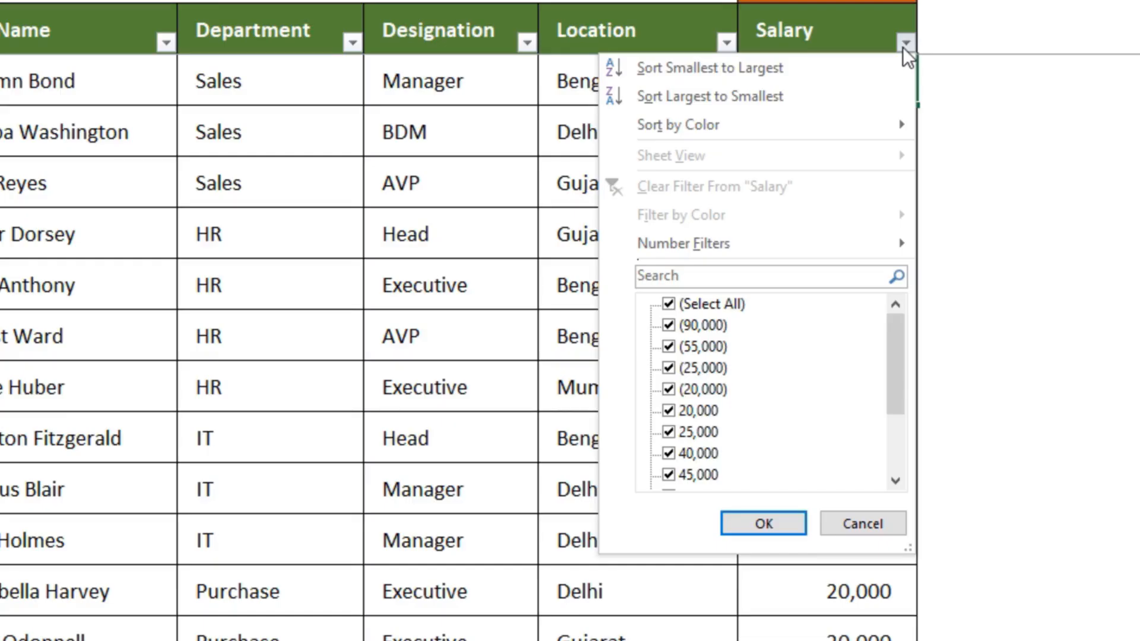
mouse_move(761, 243)
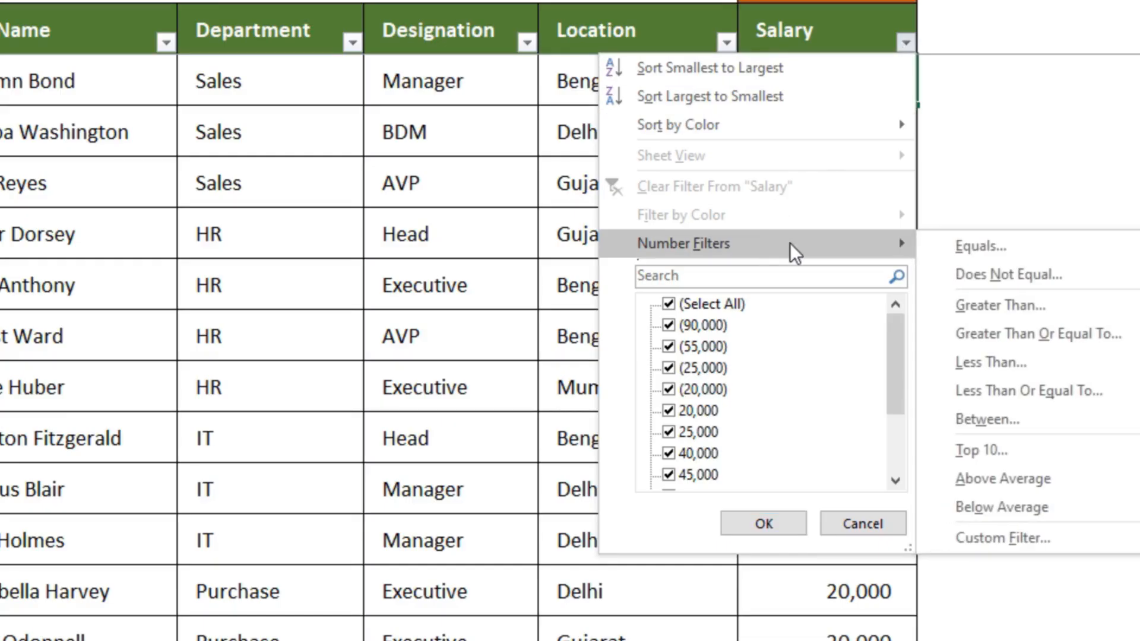
click(973, 308)
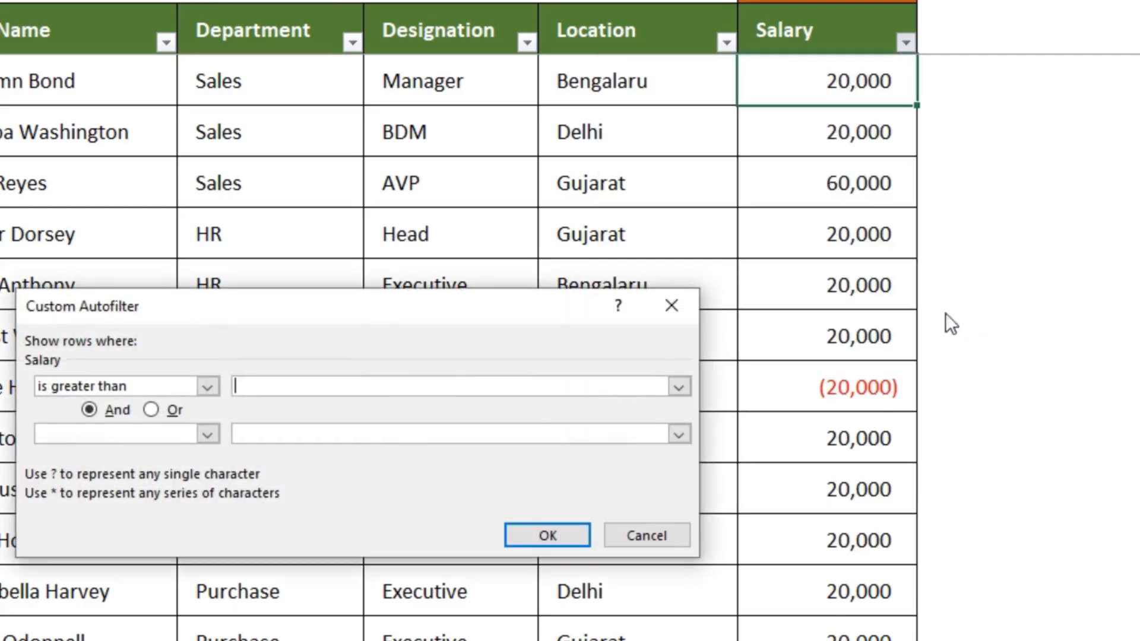
text(48000)
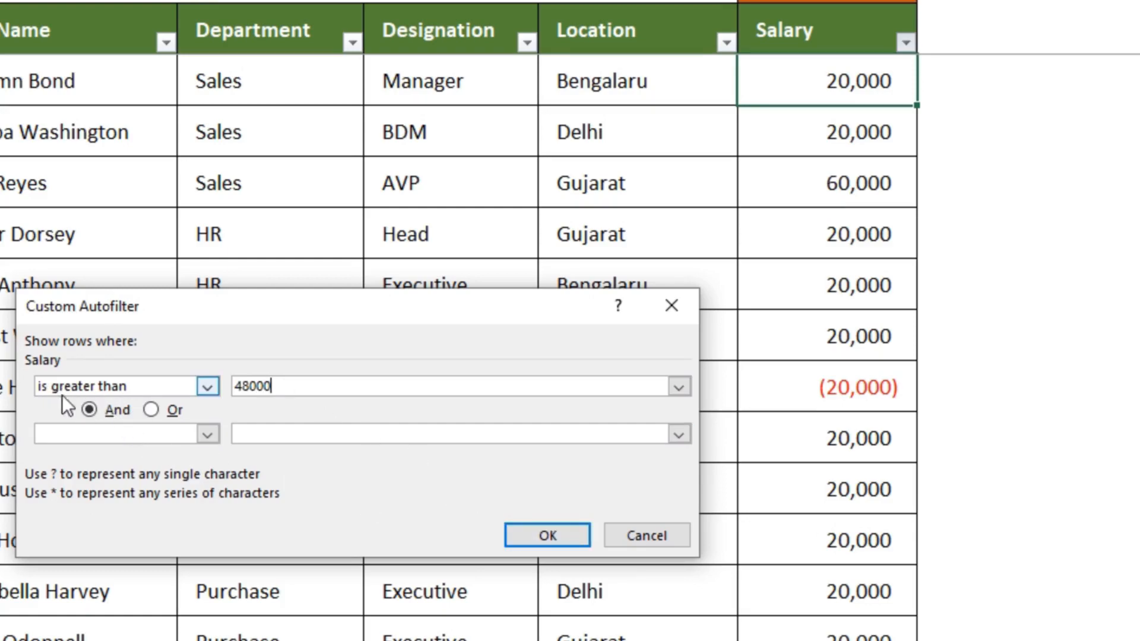
click(526, 538)
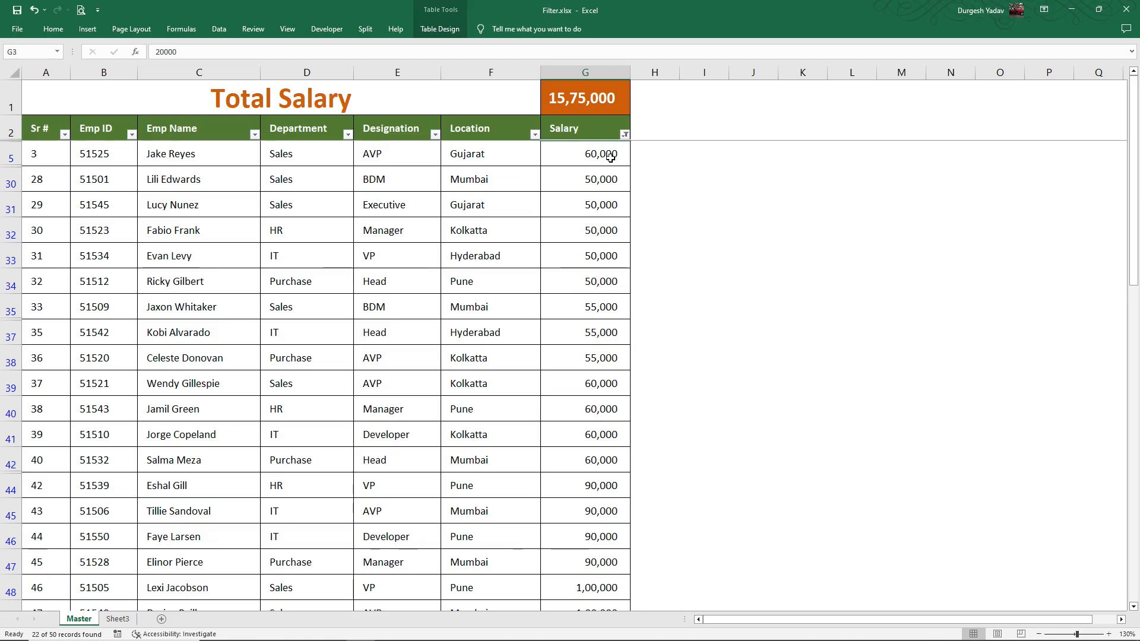
scroll(611, 158, down, 3)
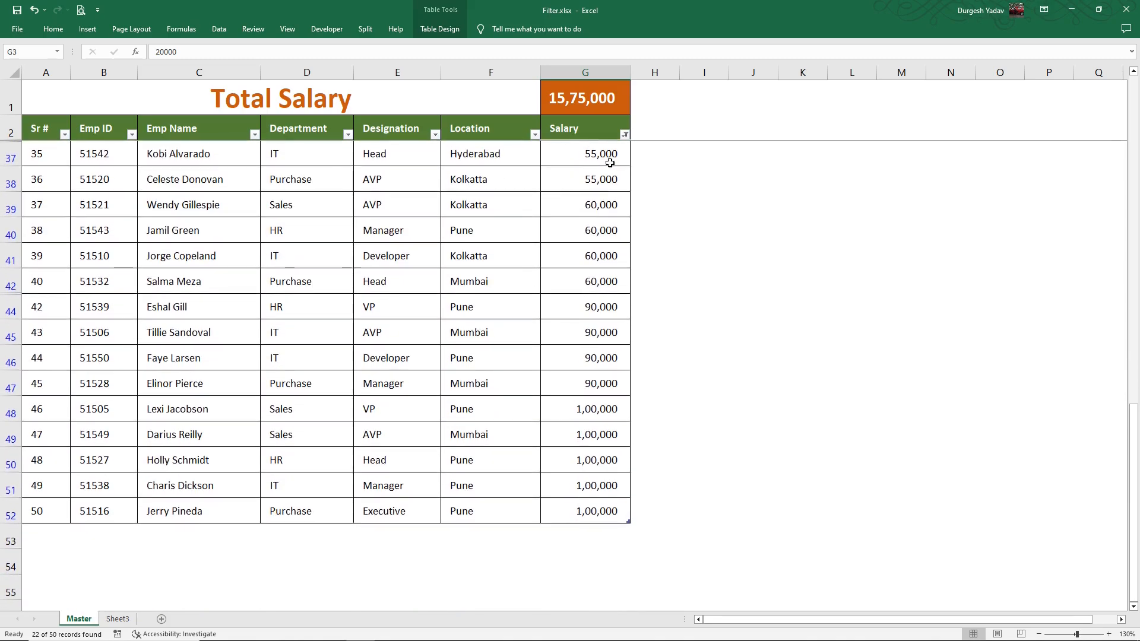
scroll(611, 163, up, 3)
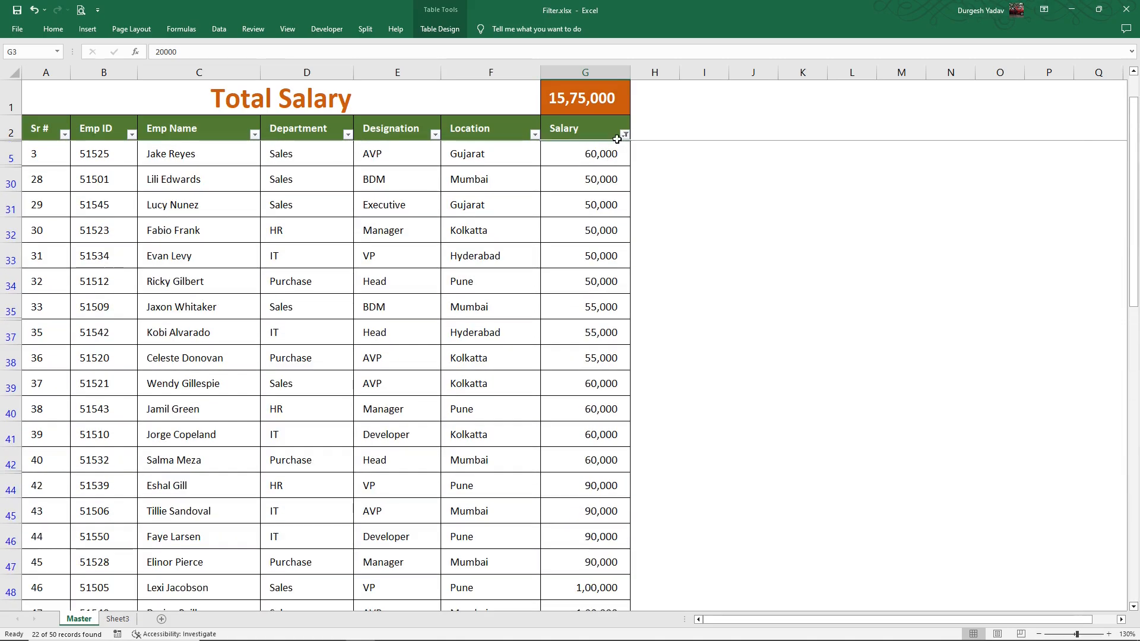
- Clear the current Salary filter and apply a number filter showing only salaries less than 0
click(623, 139)
click(544, 212)
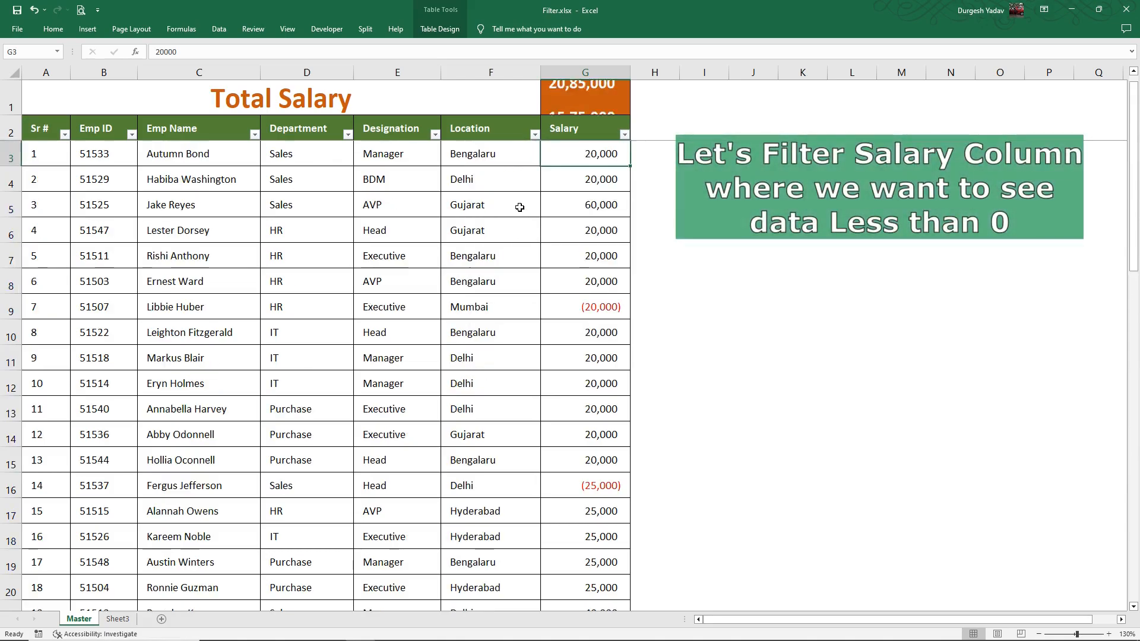
click(624, 134)
mouse_move(545, 235)
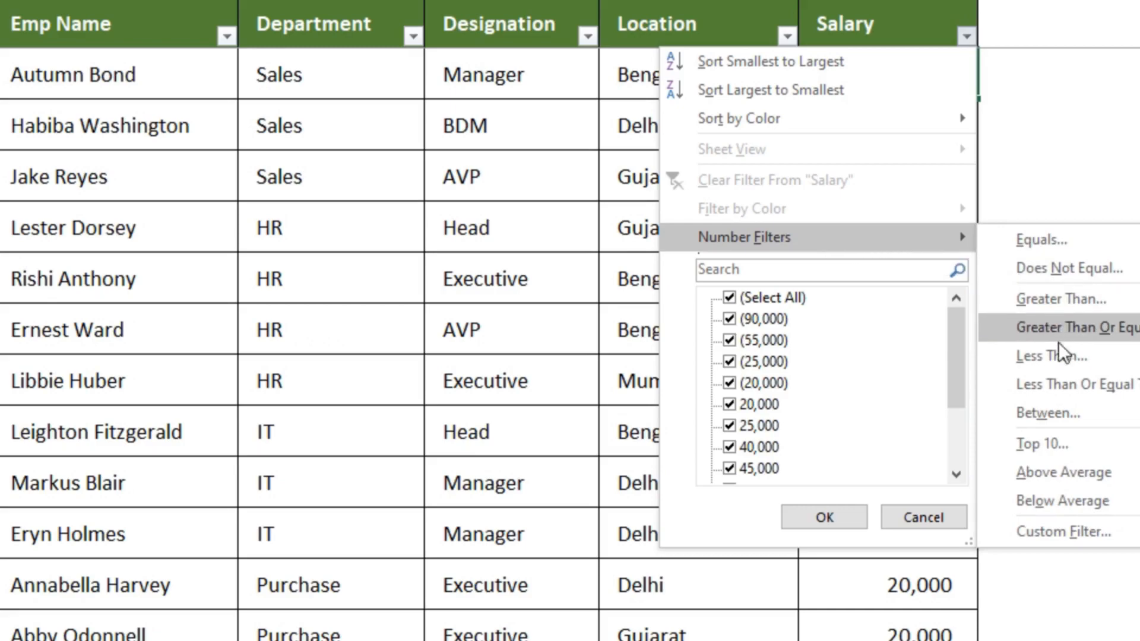
click(1051, 356)
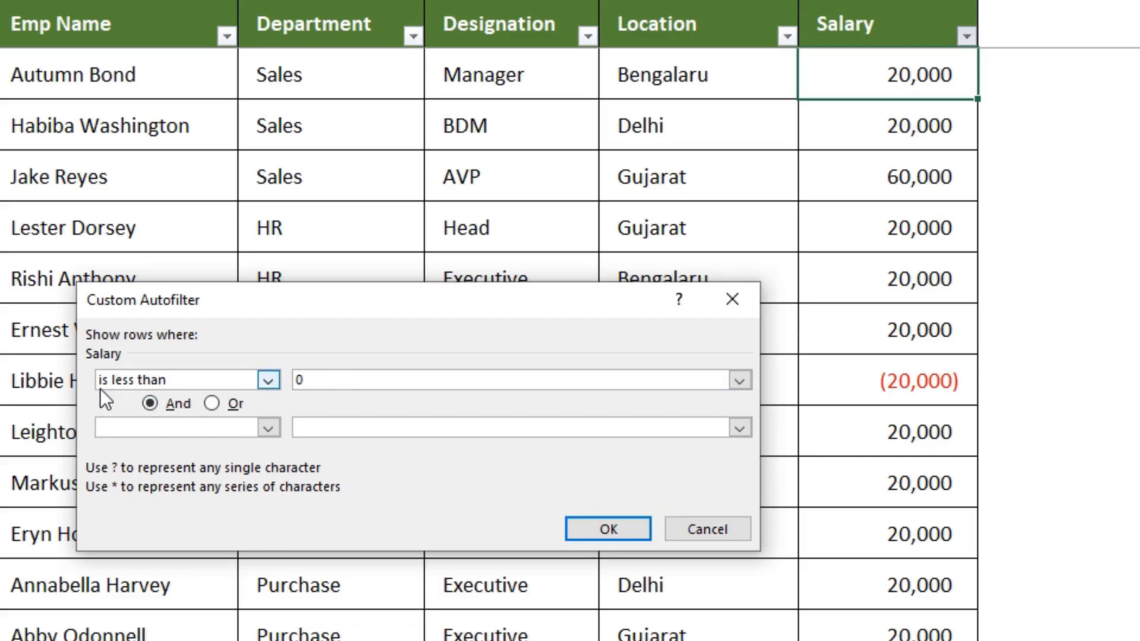
click(605, 529)
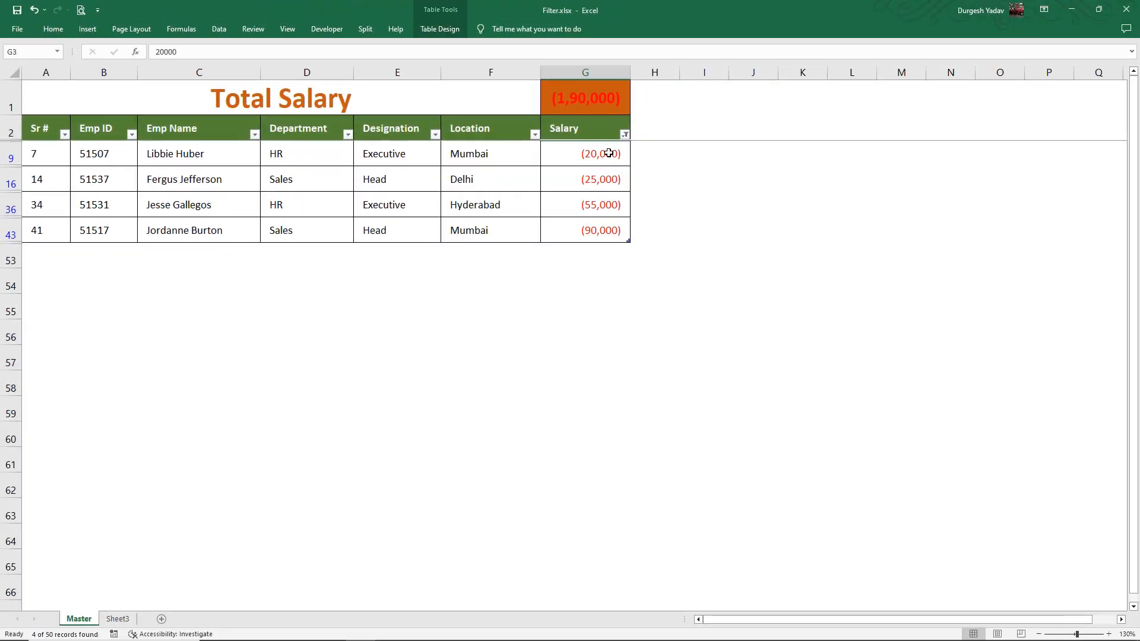
- Highlight the filtered negative salaries and clear the filter from the Salary column
drag(608, 153, 603, 230)
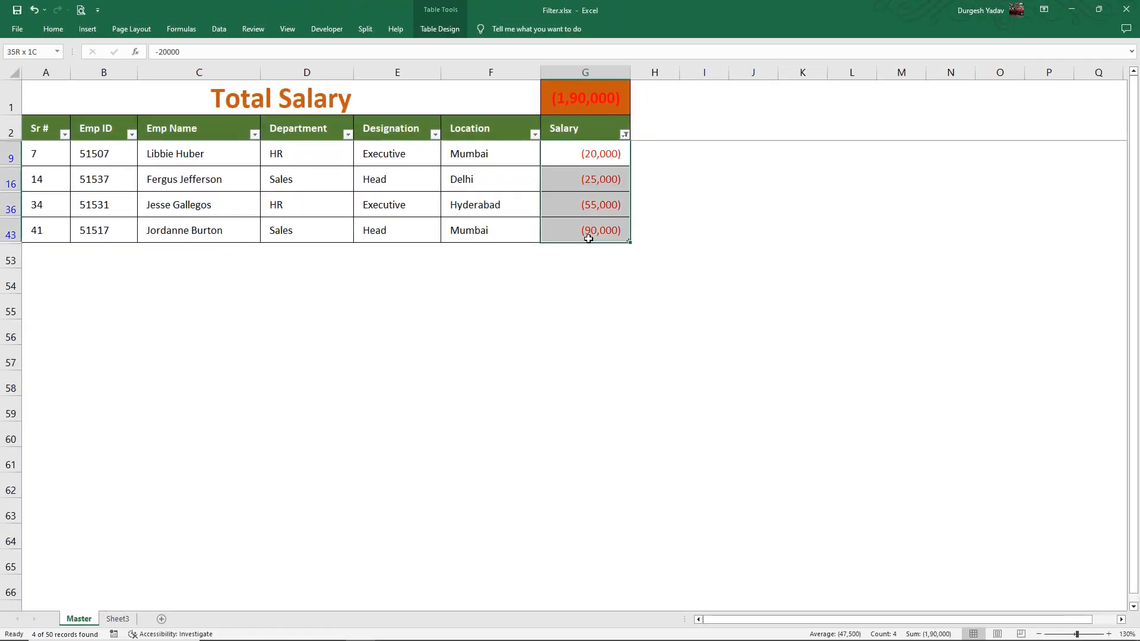
click(600, 272)
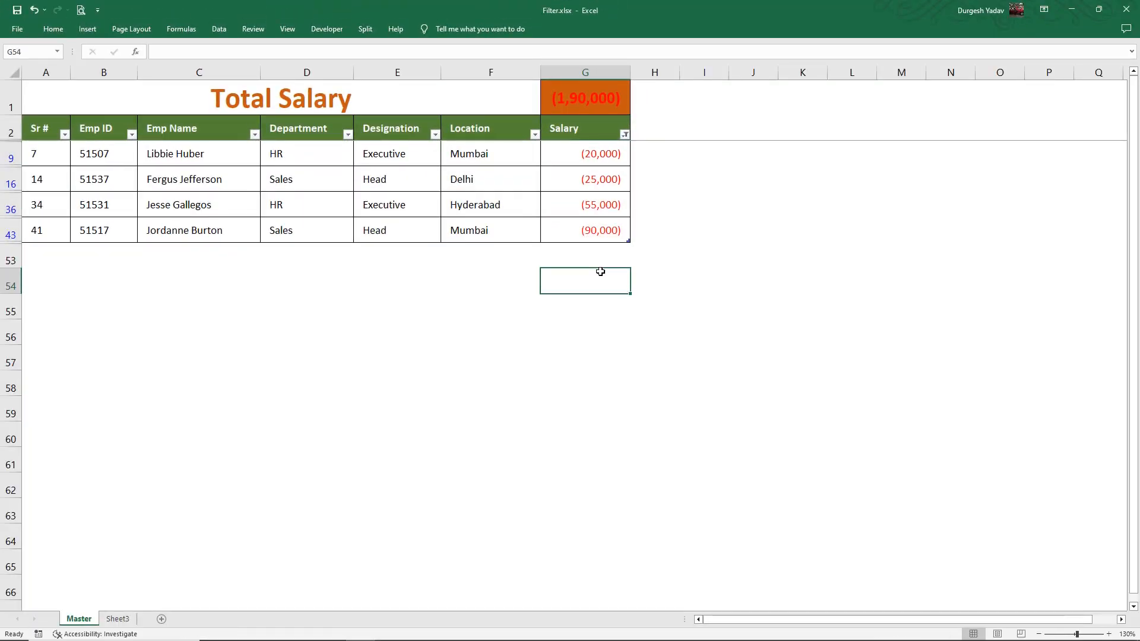
click(625, 135)
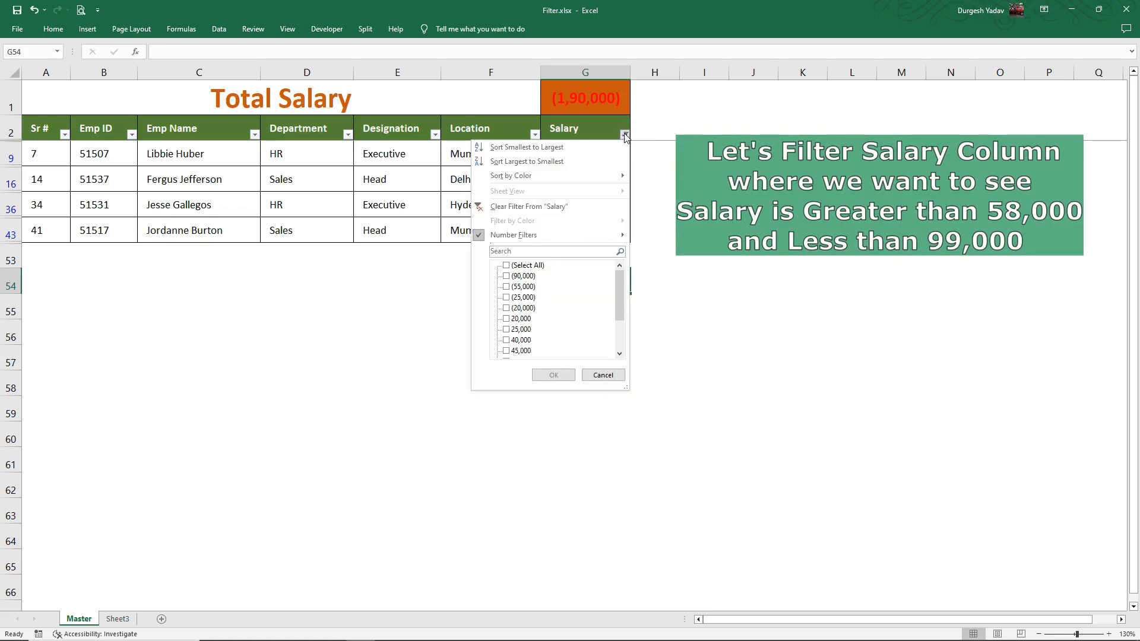
click(548, 205)
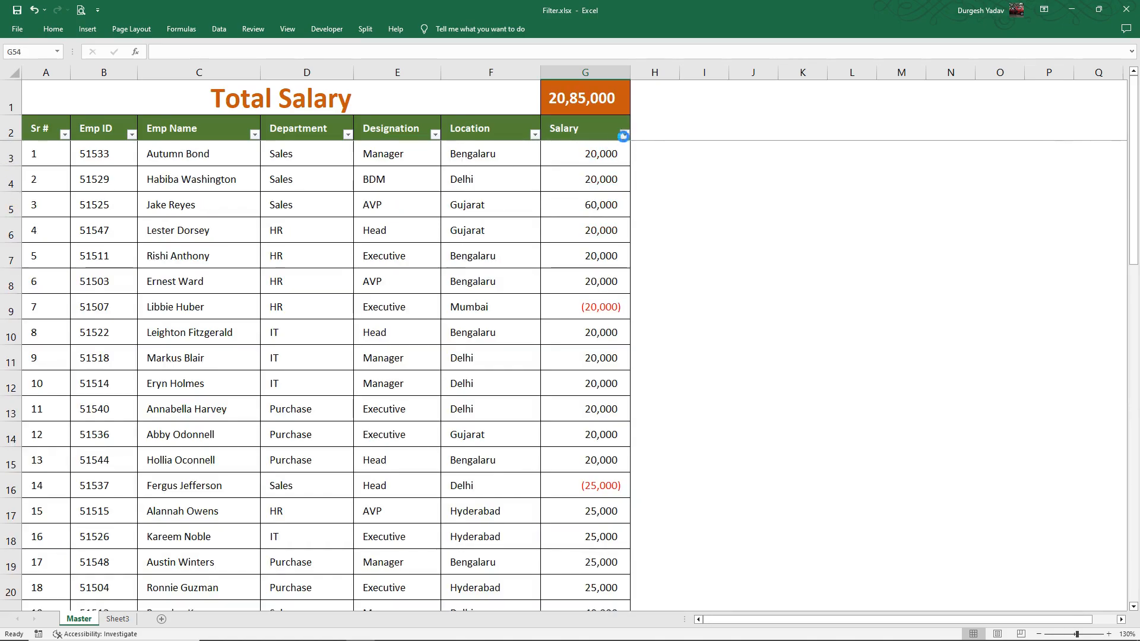
- Apply a Between number filter to the Salary column for values from 58000 to 99000
click(625, 135)
mouse_move(637, 247)
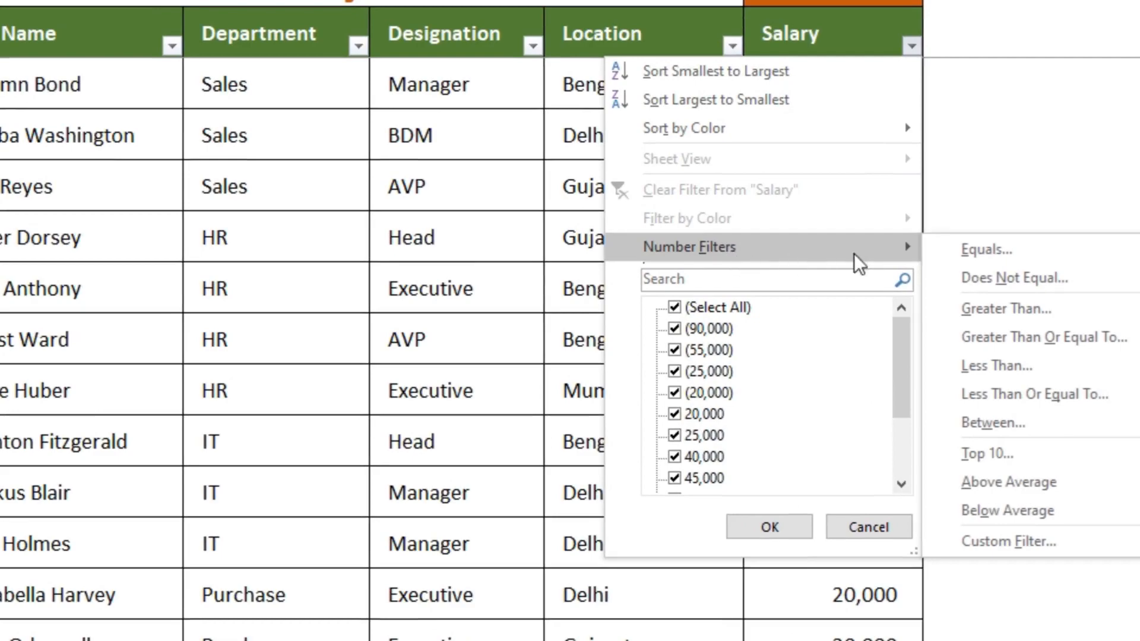
click(957, 421)
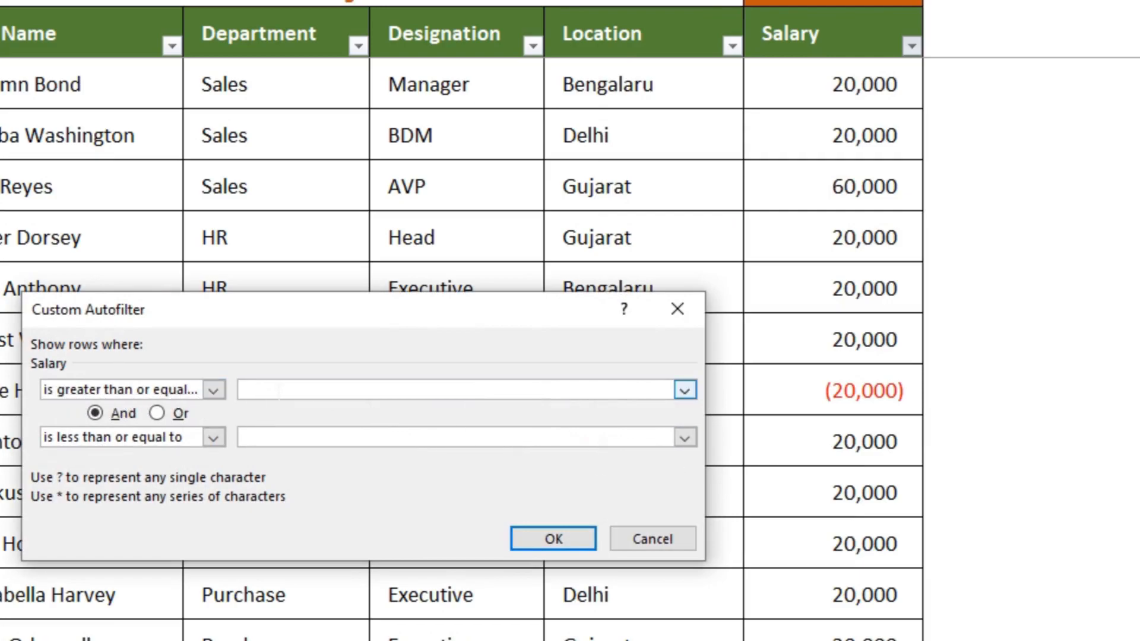
text(58000)
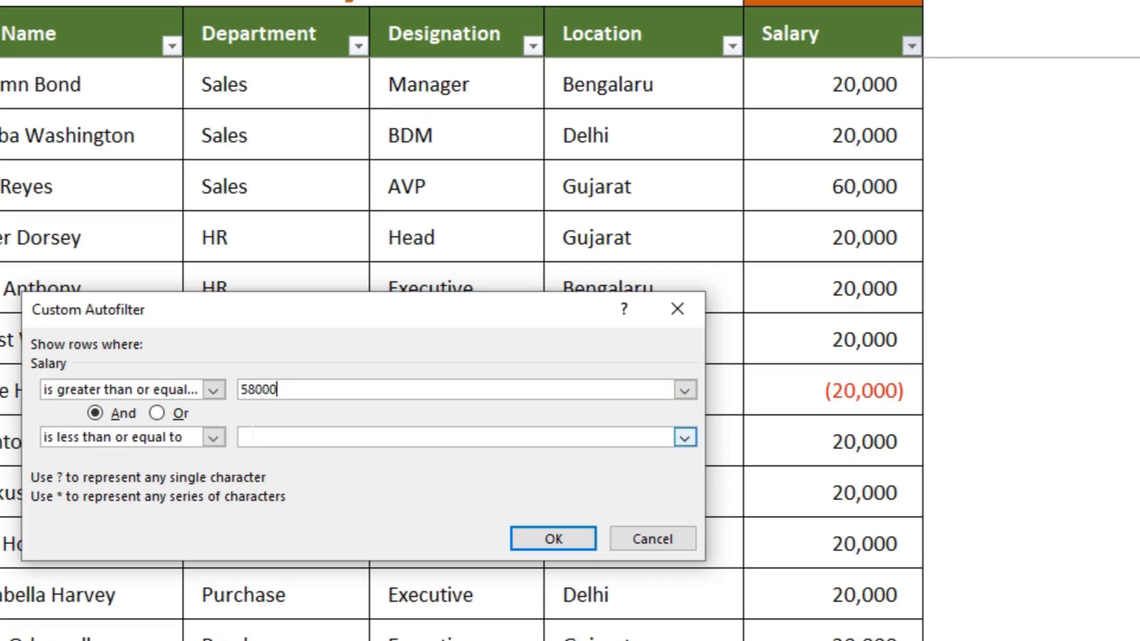
text(99000)
click(546, 540)
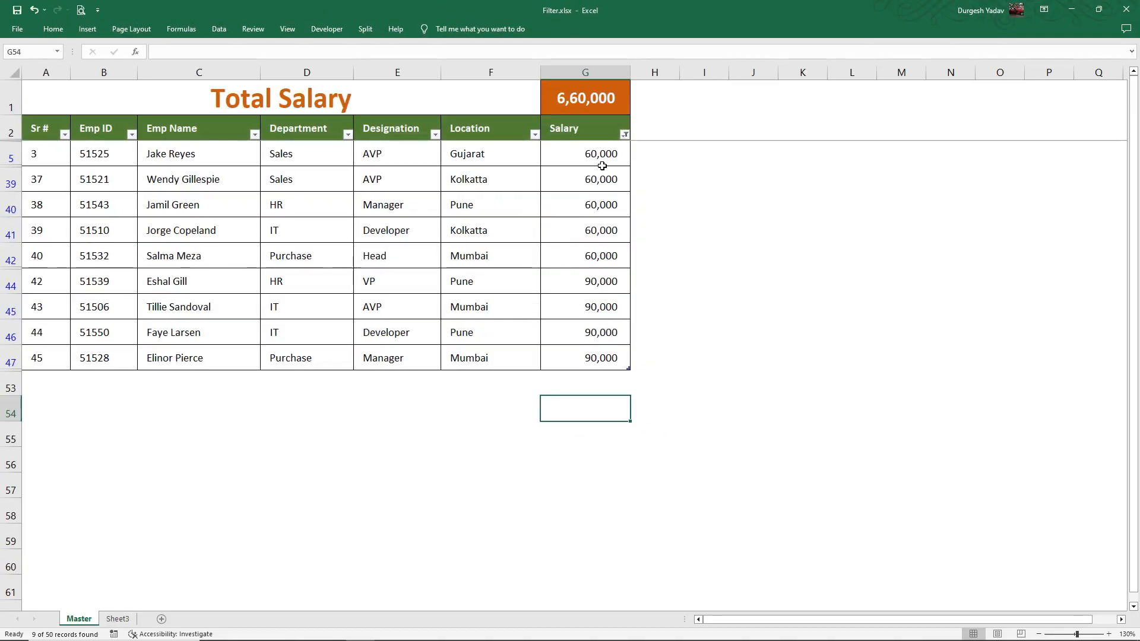
- Highlight the salaries matching the Between condition and remove the Salary column's filter
drag(600, 155, 580, 351)
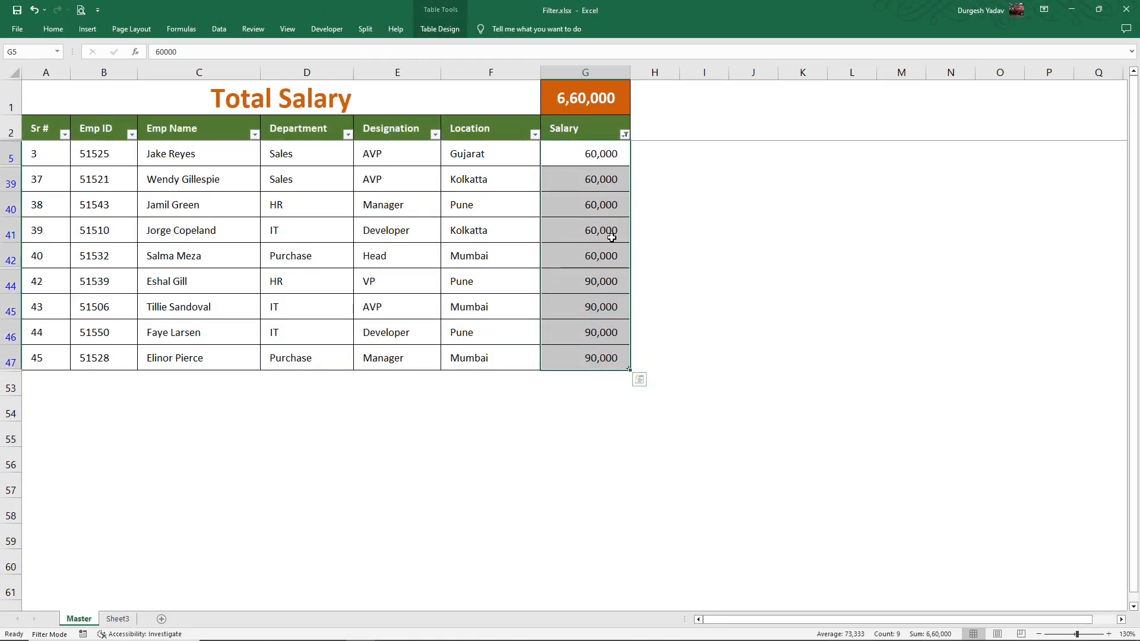
click(624, 134)
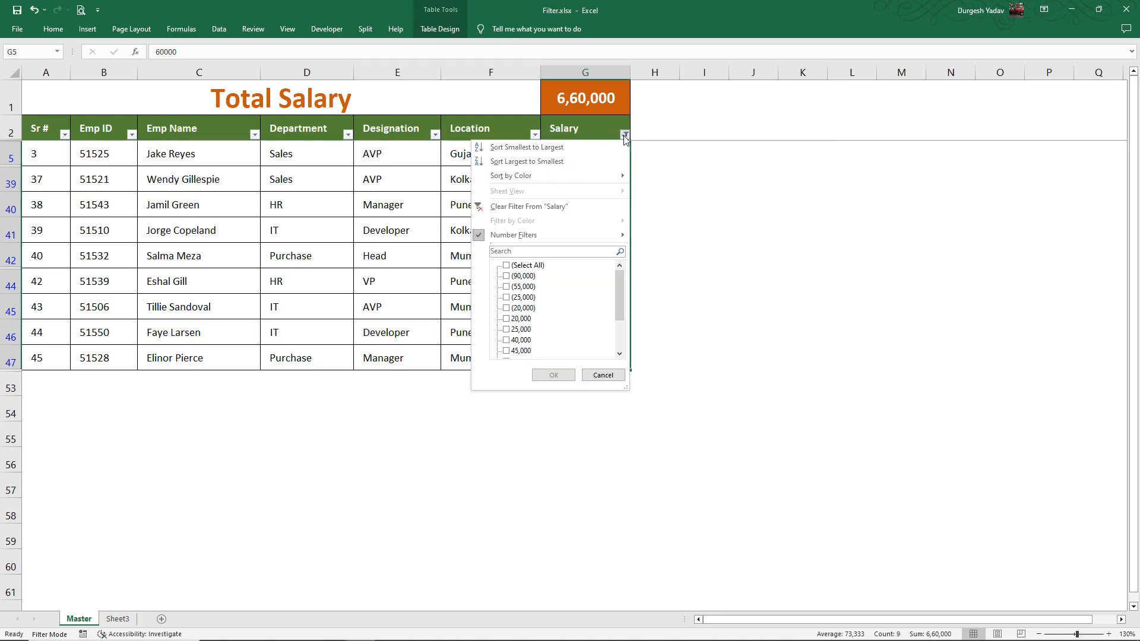
click(557, 207)
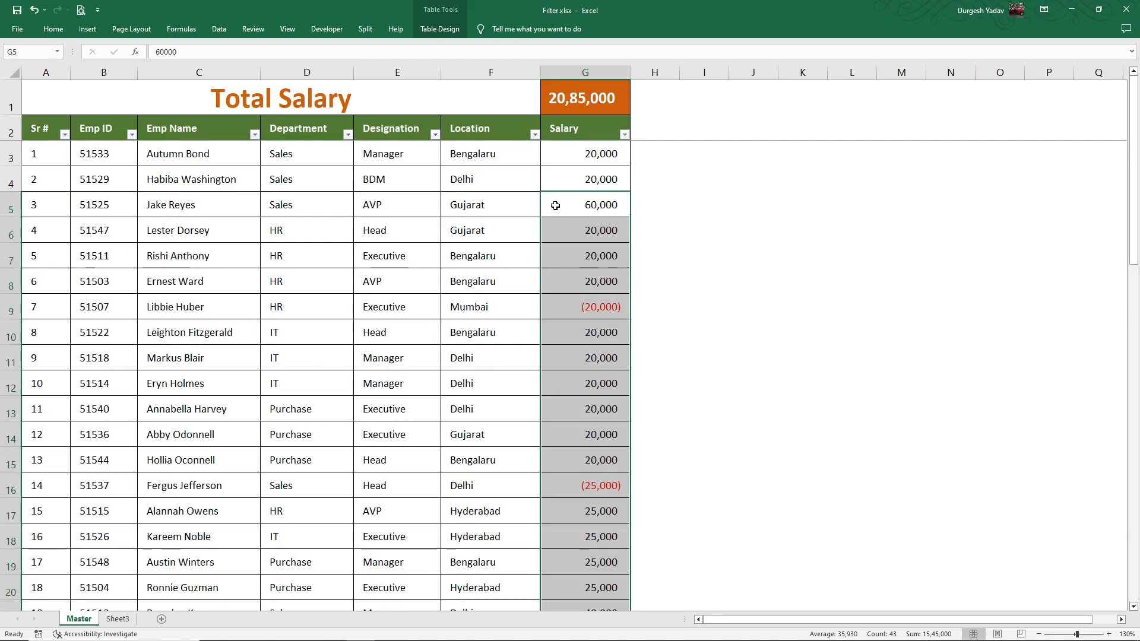
- Filter the Location column to show only Mumbai
click(501, 161)
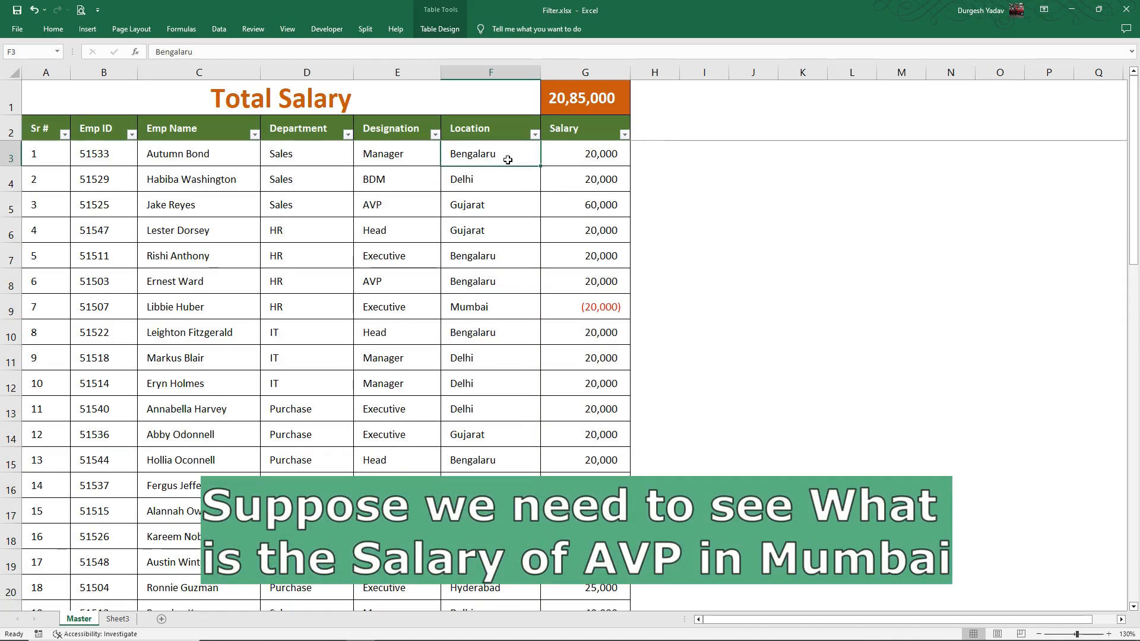
click(535, 134)
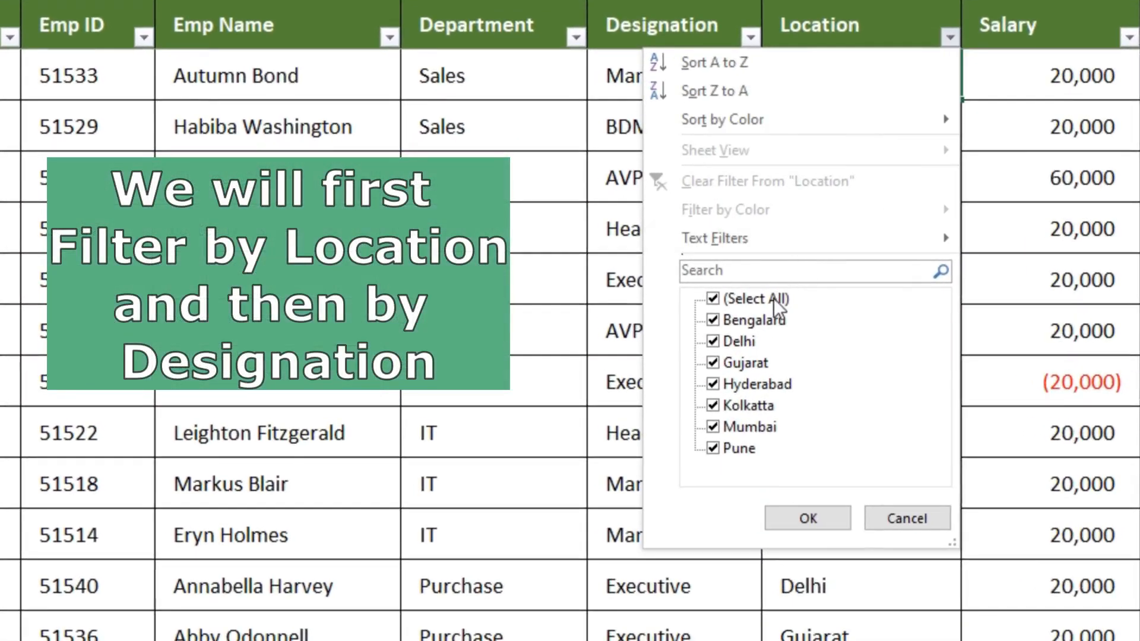
click(476, 268)
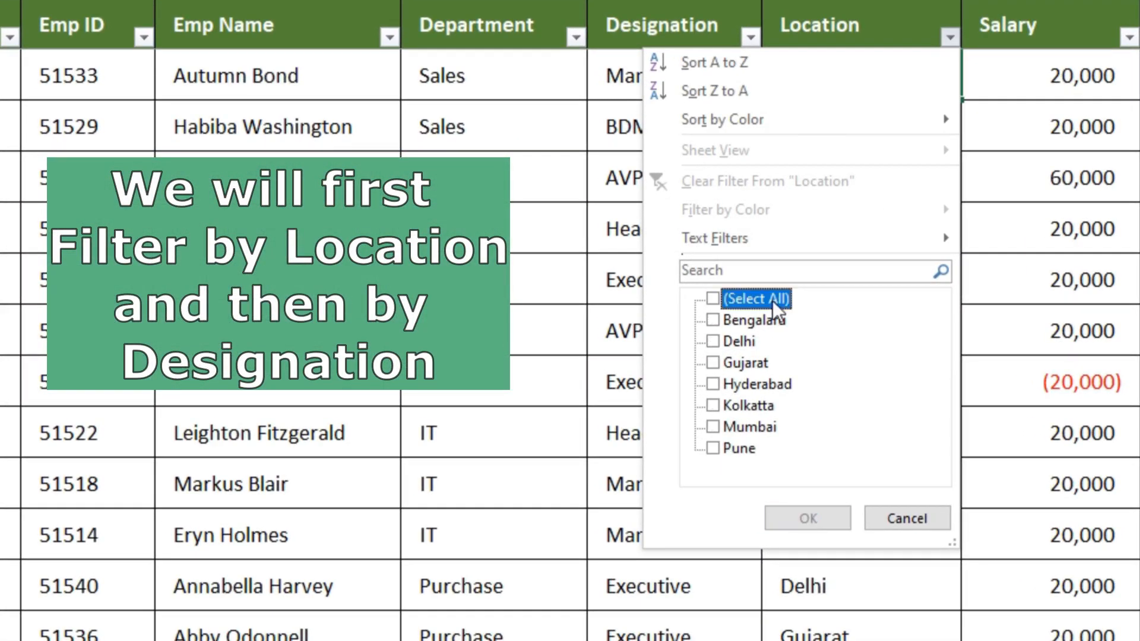
click(765, 427)
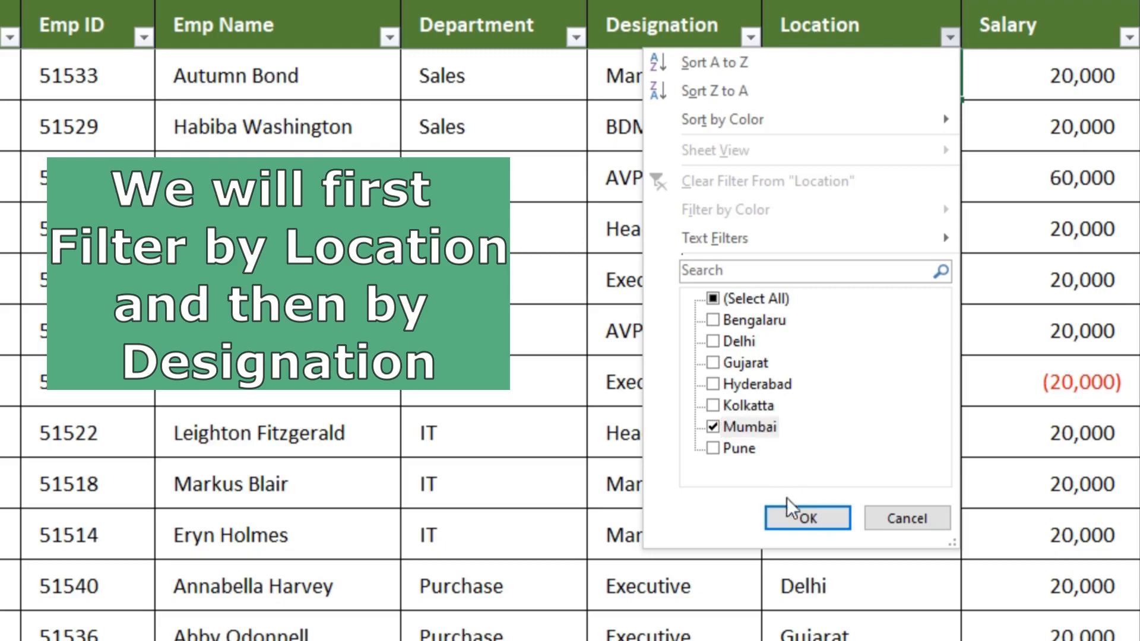
click(791, 515)
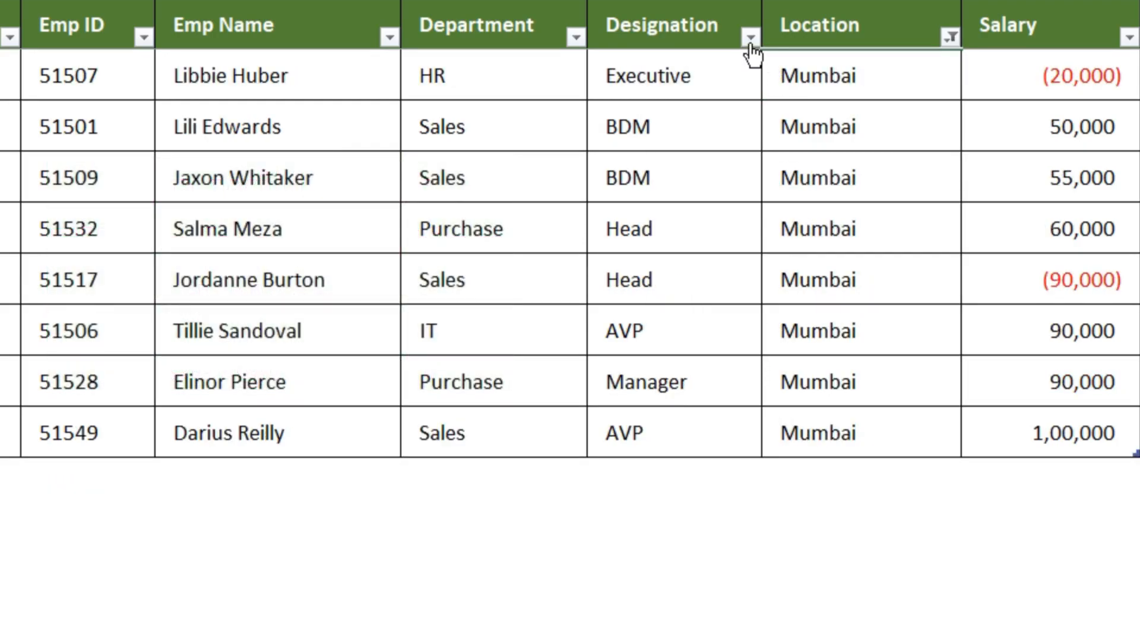
- Filter the Designation column to show only AVP and highlight the matching Mumbai salaries
click(751, 37)
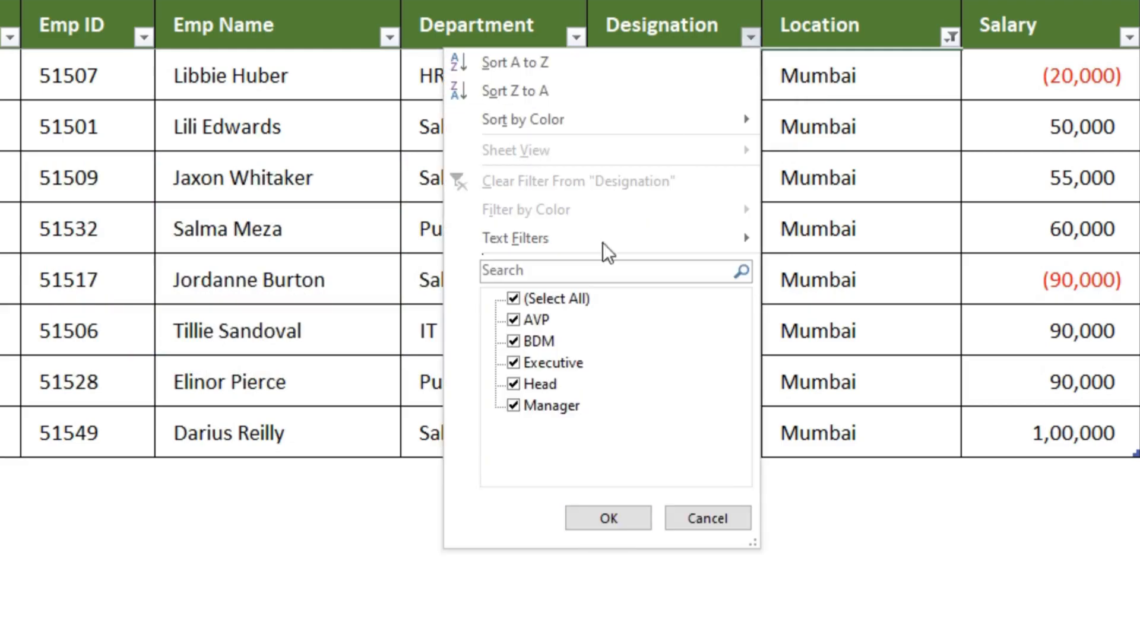
click(575, 306)
click(544, 315)
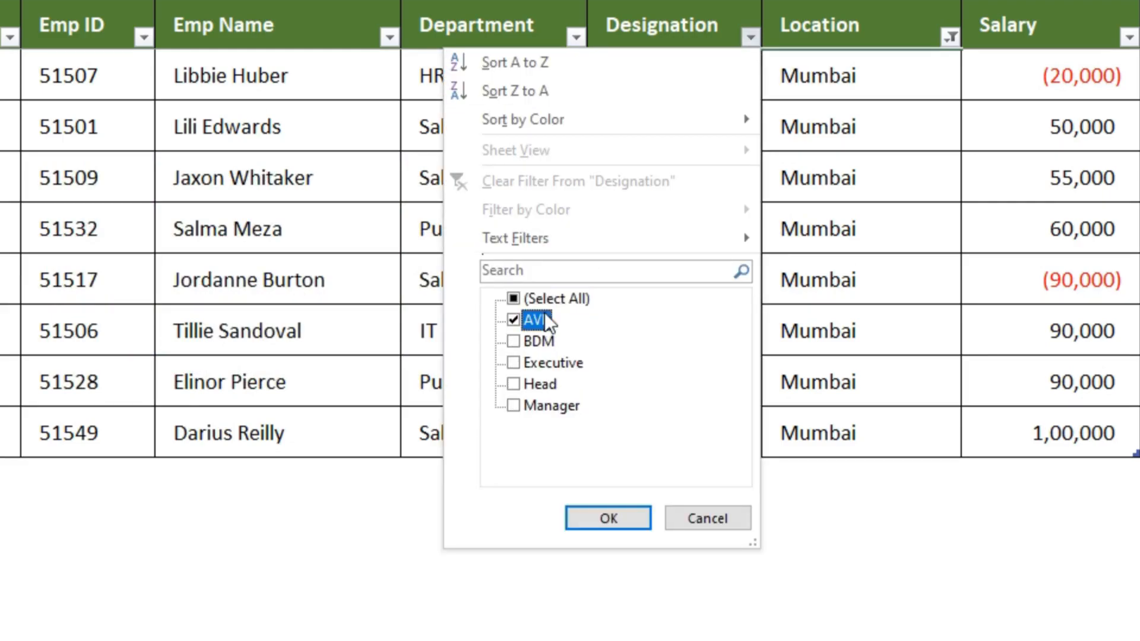
click(600, 519)
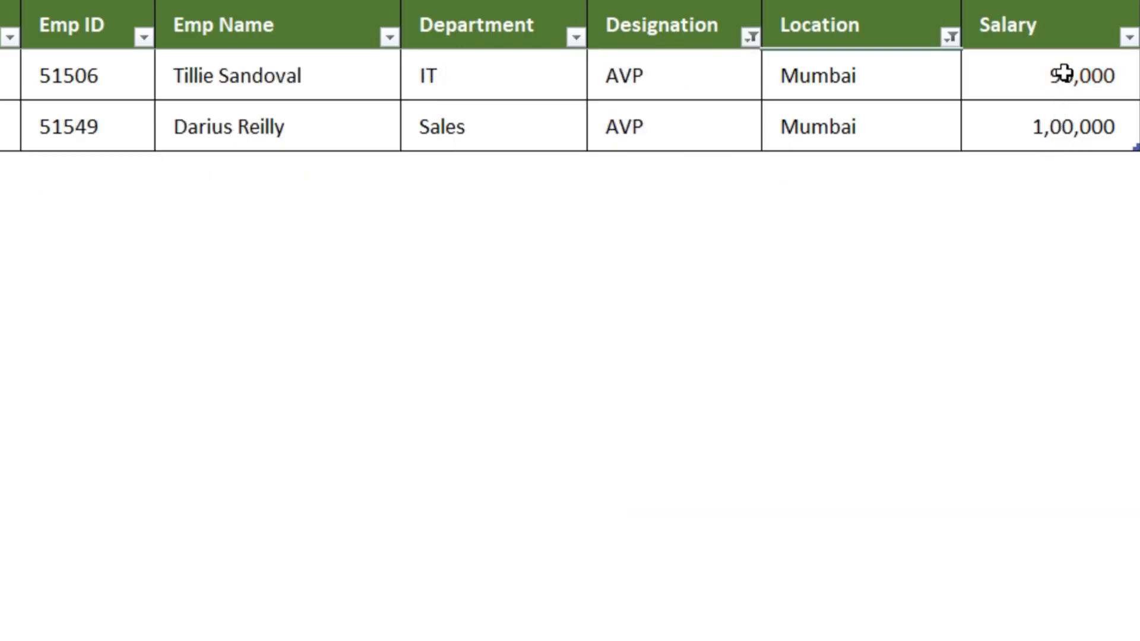
drag(1063, 74, 1064, 123)
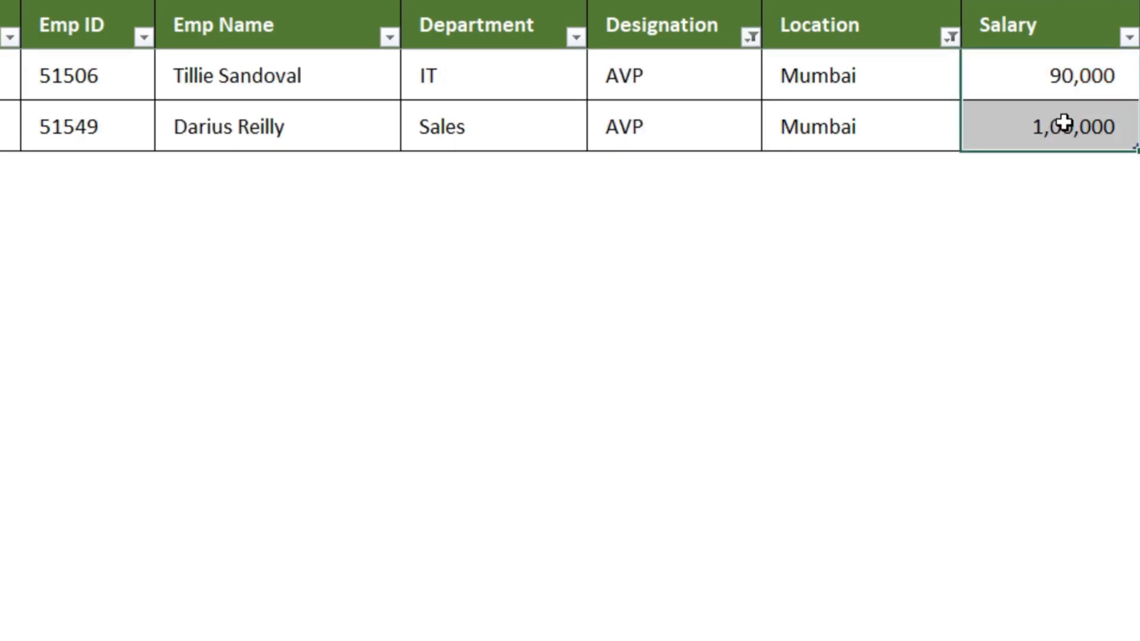
- Add Head alongside AVP in the Designation filter and highlight the salaries of the filtered rows
click(750, 38)
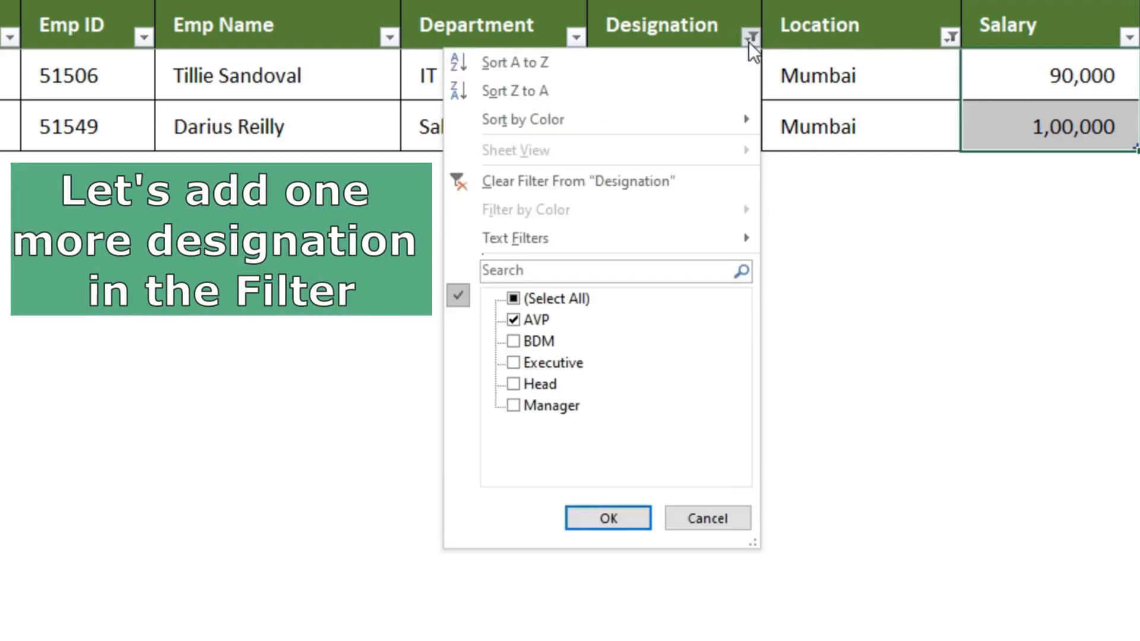
click(547, 343)
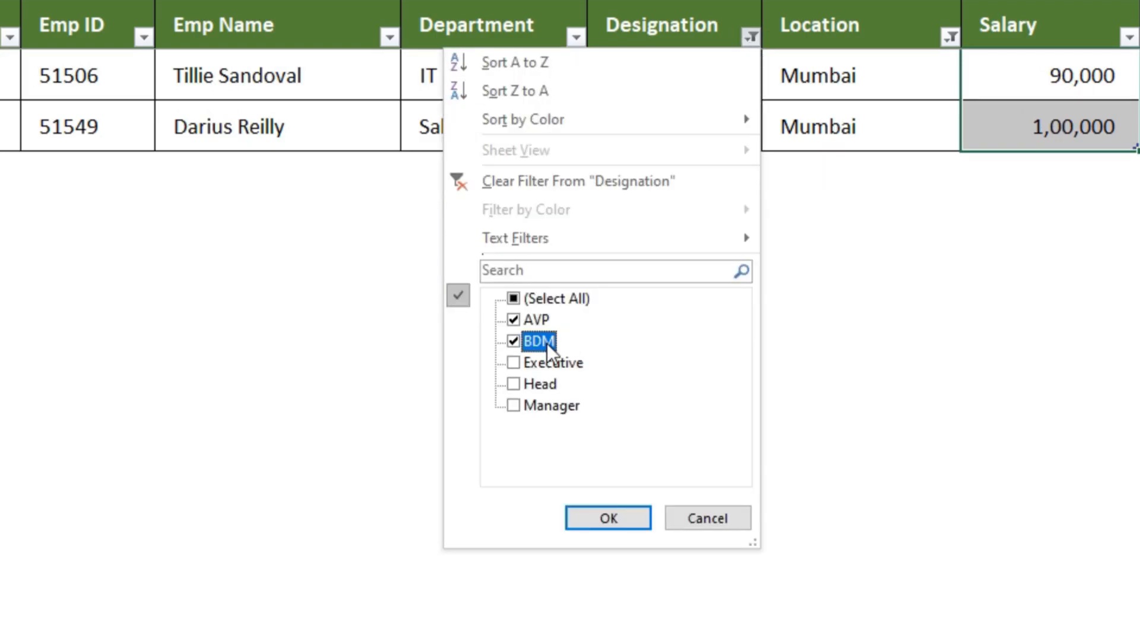
click(546, 343)
click(546, 384)
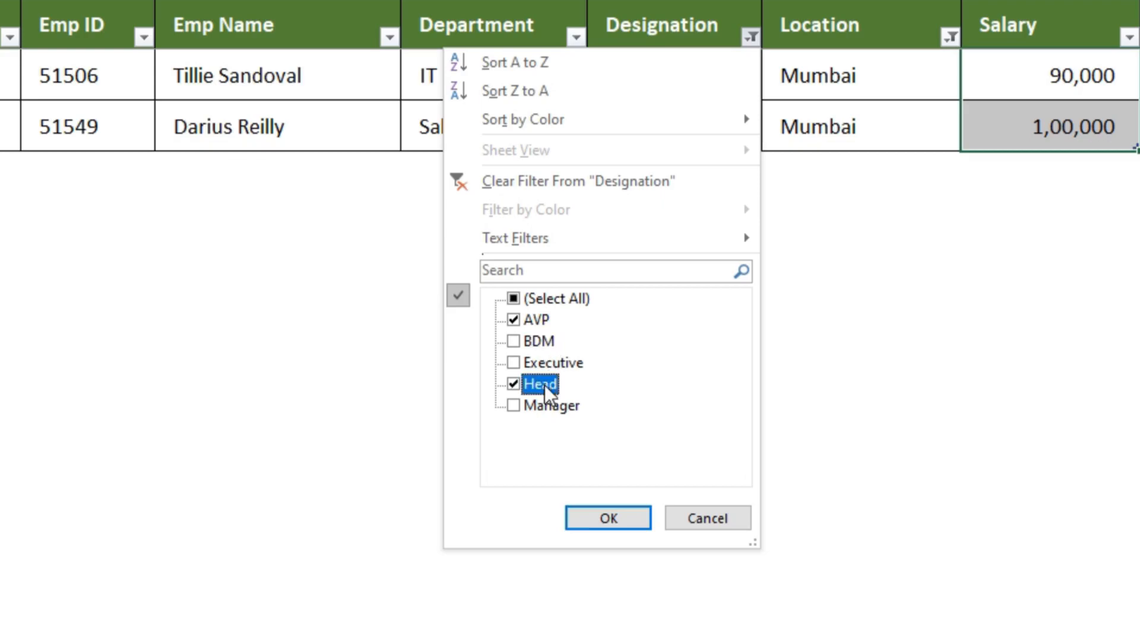
click(611, 517)
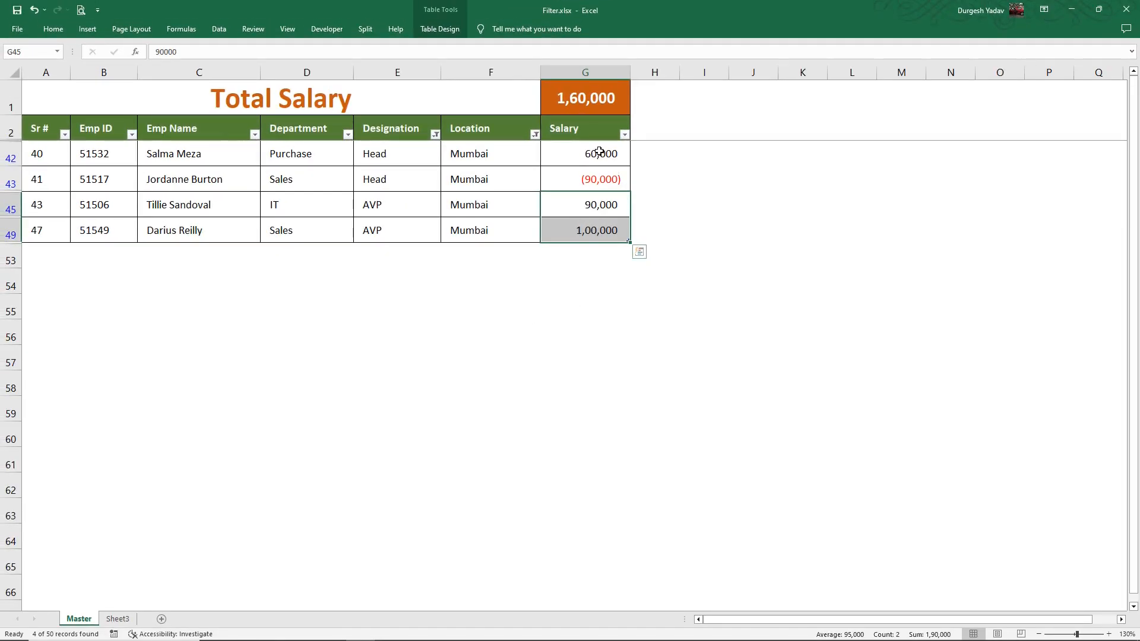
drag(599, 152, 595, 238)
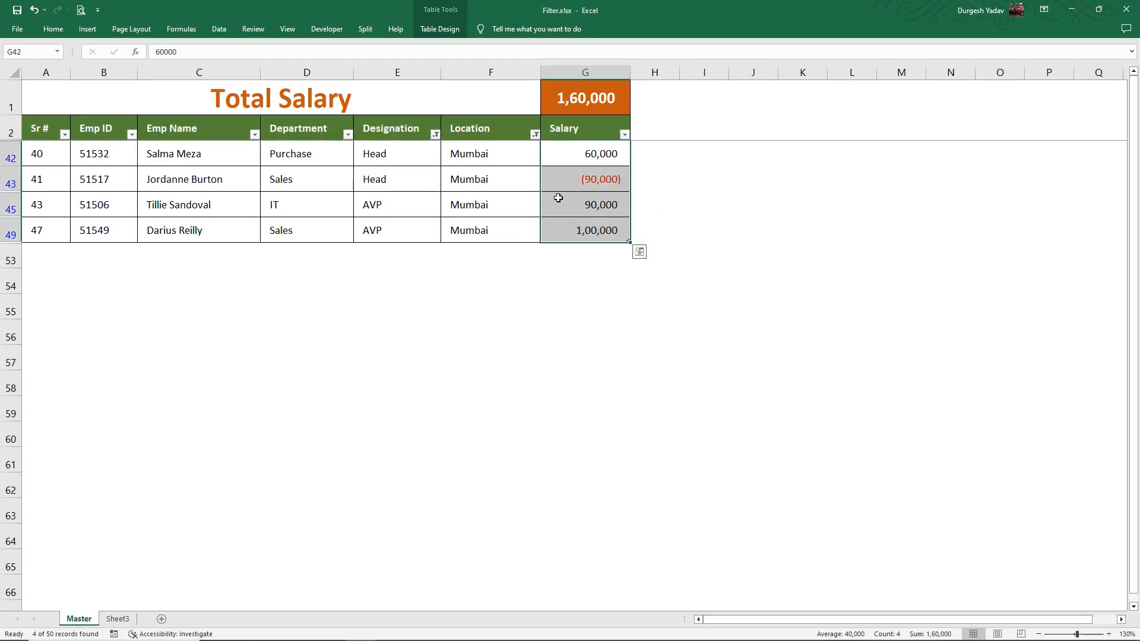
- Reset all table filters by turning filtering off and on again from the header row
click(387, 128)
key(ctrl+shift+l)
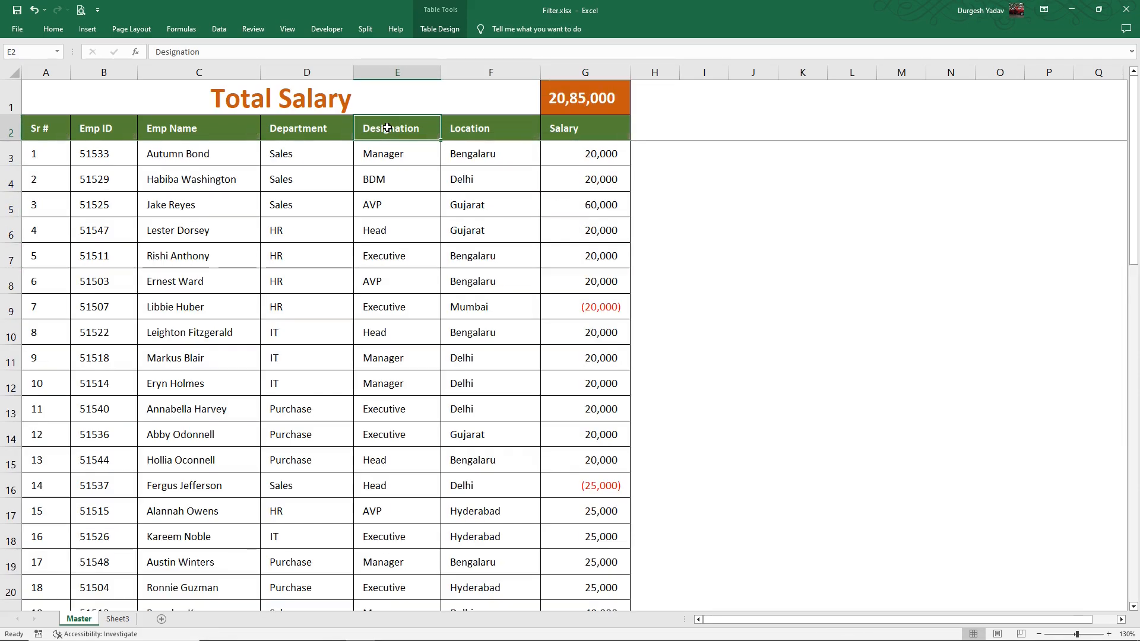
click(218, 129)
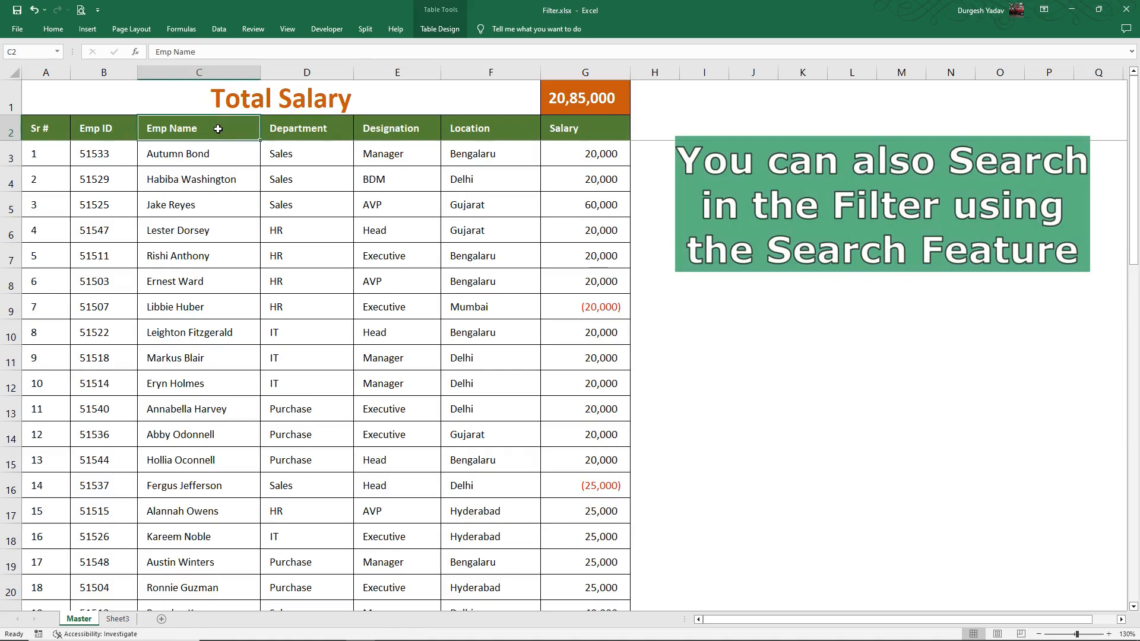
key(ctrl+shift+l)
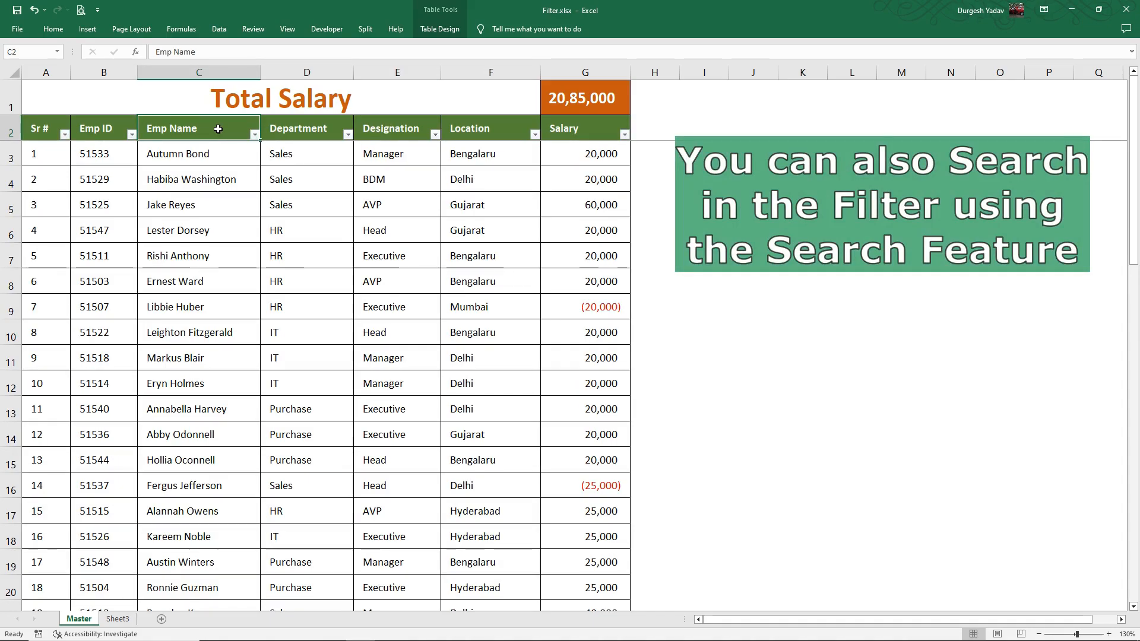
- Filter the Emp Name column by searching for "hol" and highlight the matching names
click(255, 135)
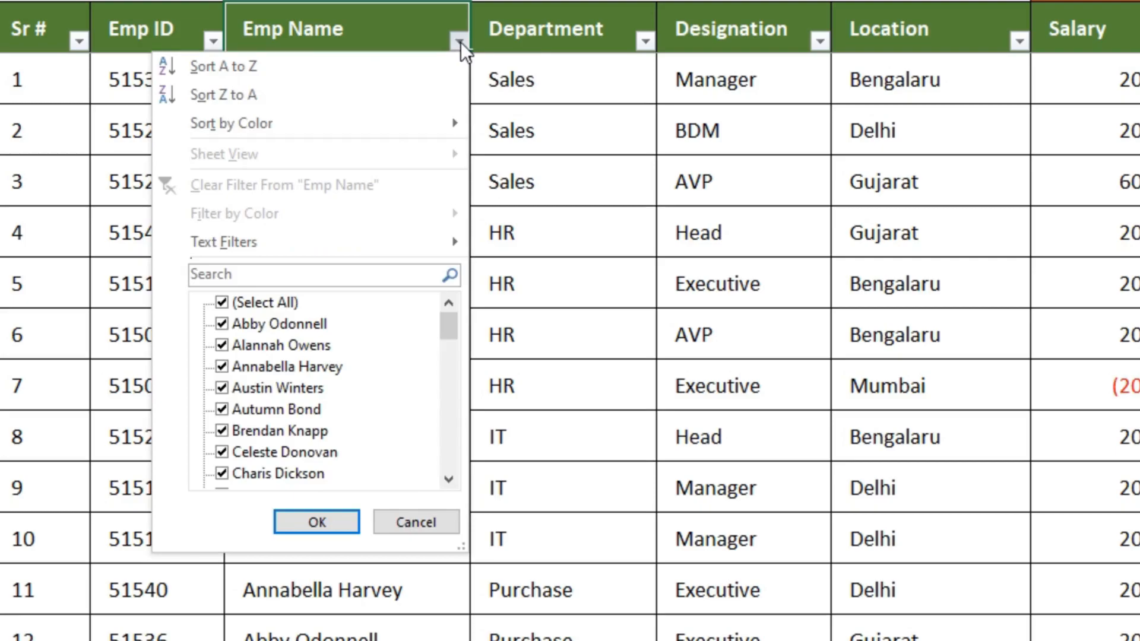
click(242, 273)
text(hol)
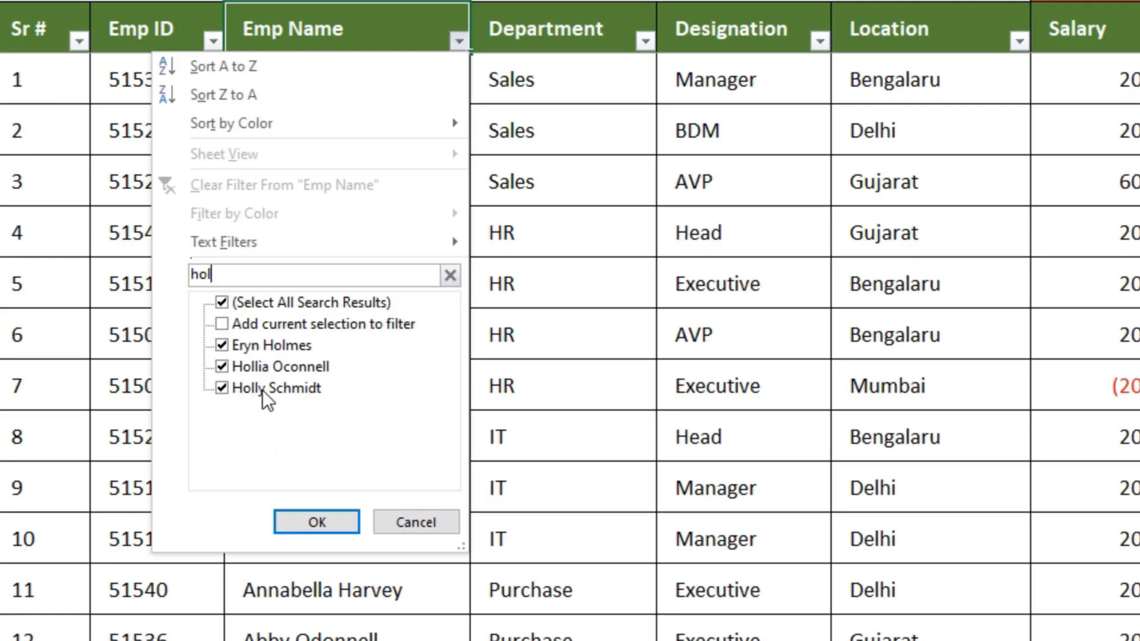
click(331, 528)
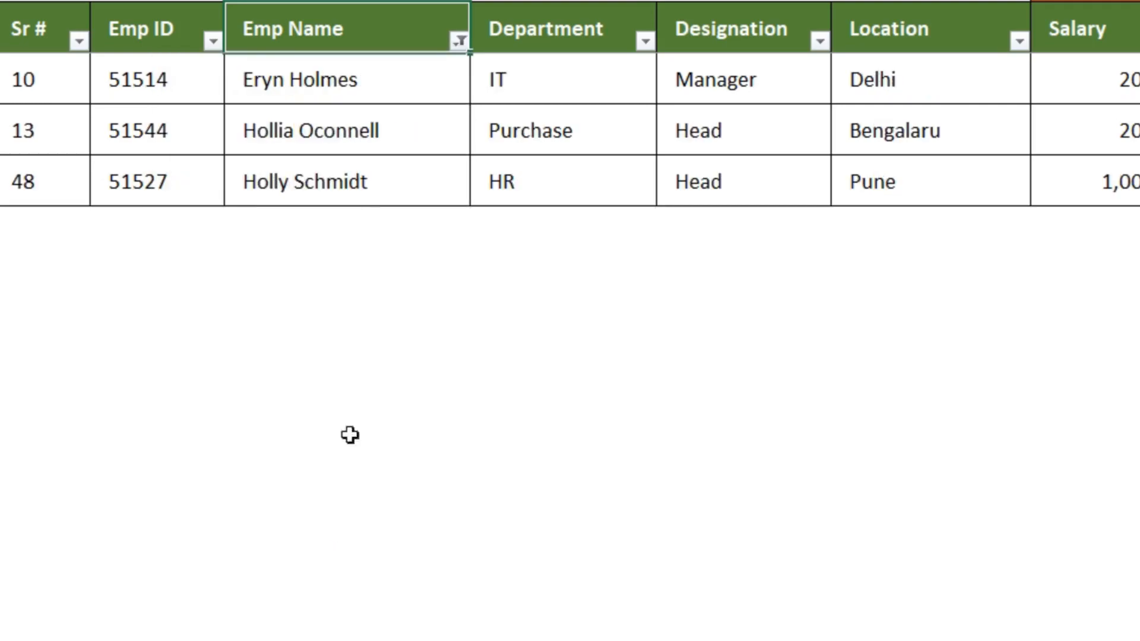
drag(325, 80, 285, 184)
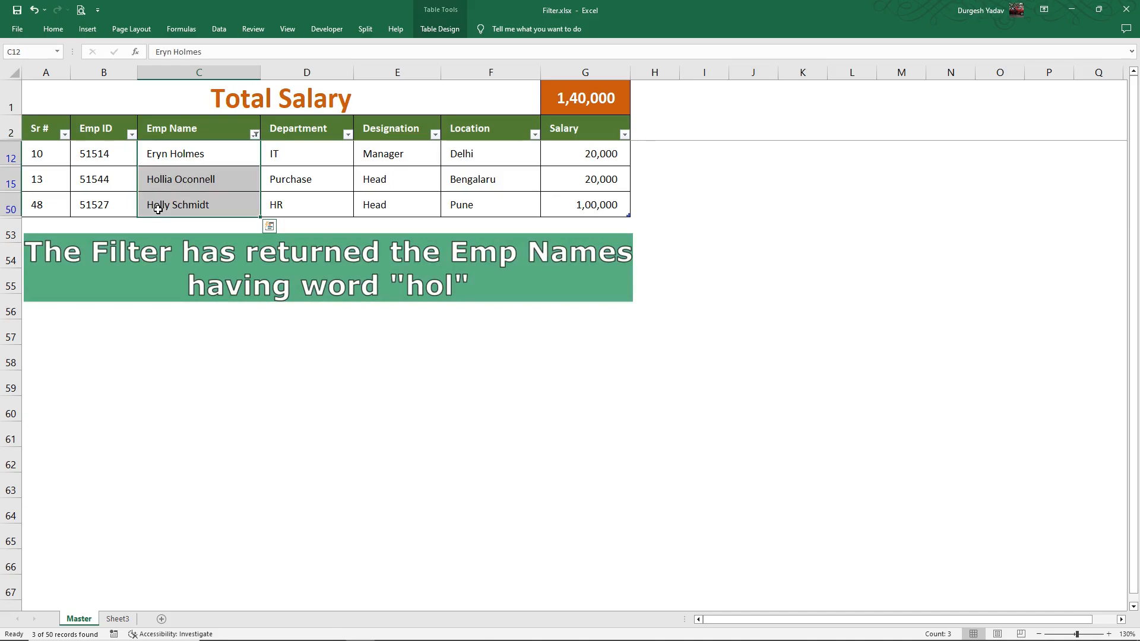
- Turn off filtering for the employee table
click(300, 179)
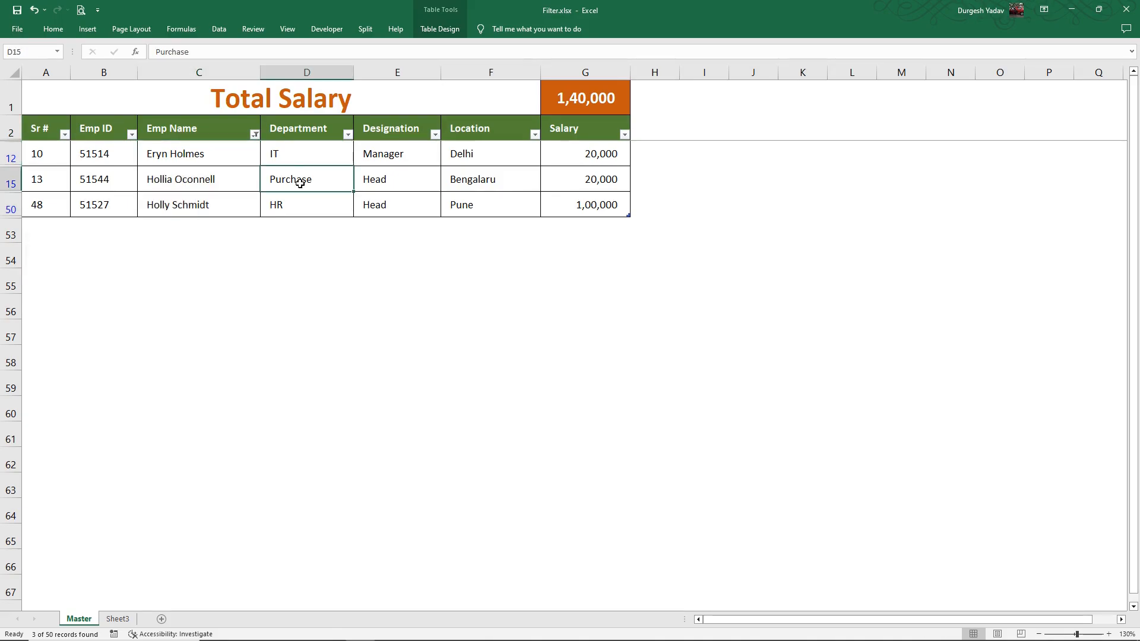
key(ctrl+shift+l)
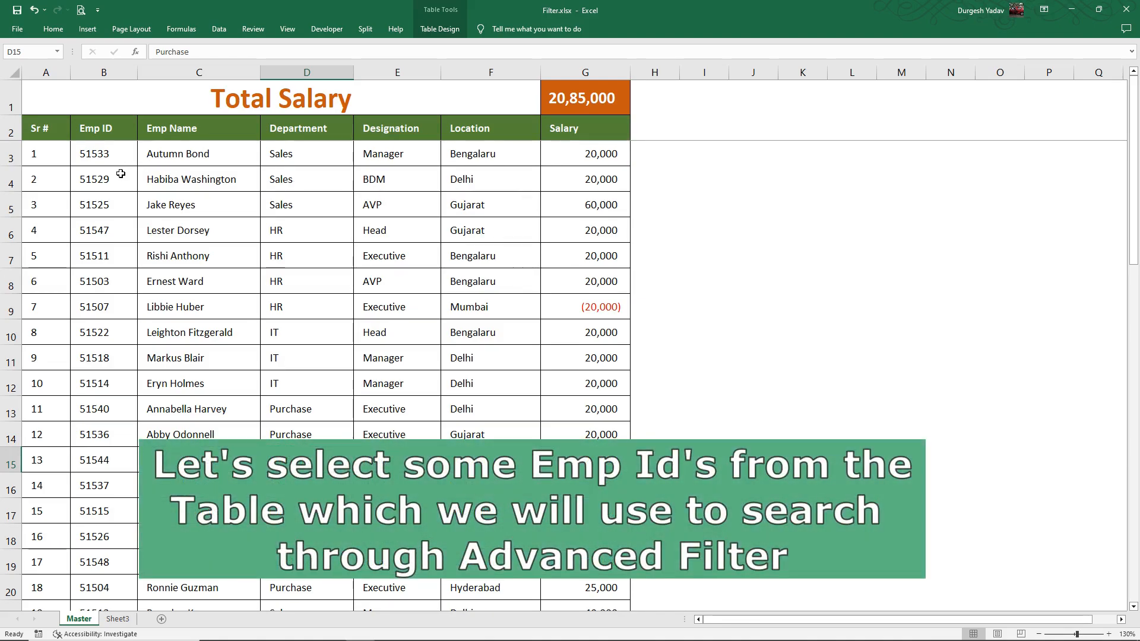
- Select Emp ID cells B4, B7, B13, B17, B20, B30, B39 and B49 together and fill them with light green
click(96, 178)
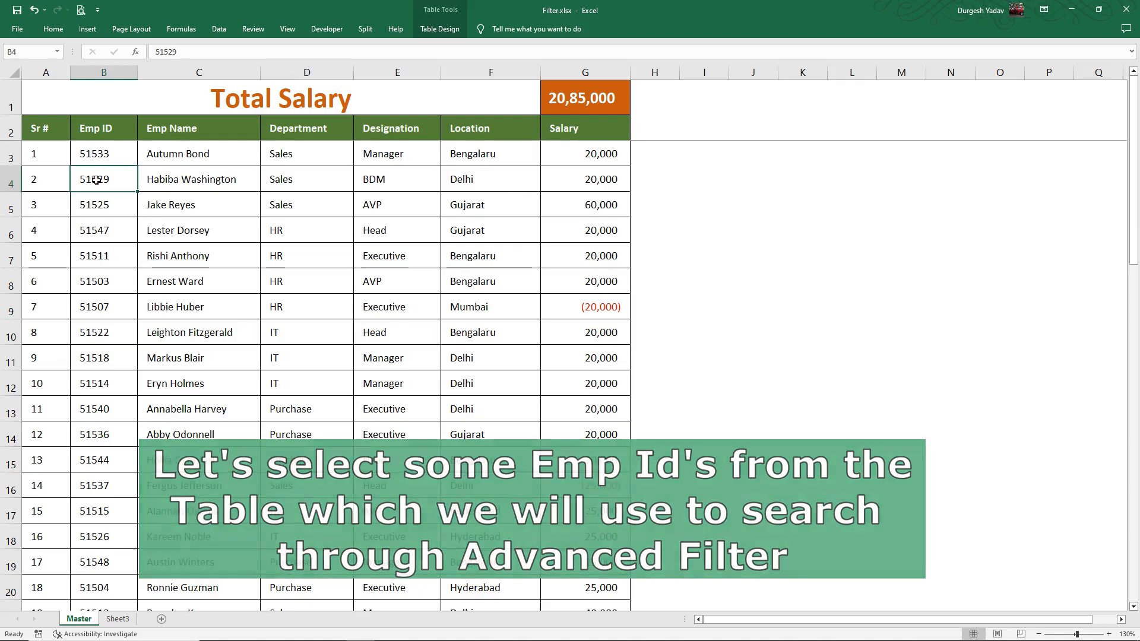
ctrl+click(104, 254)
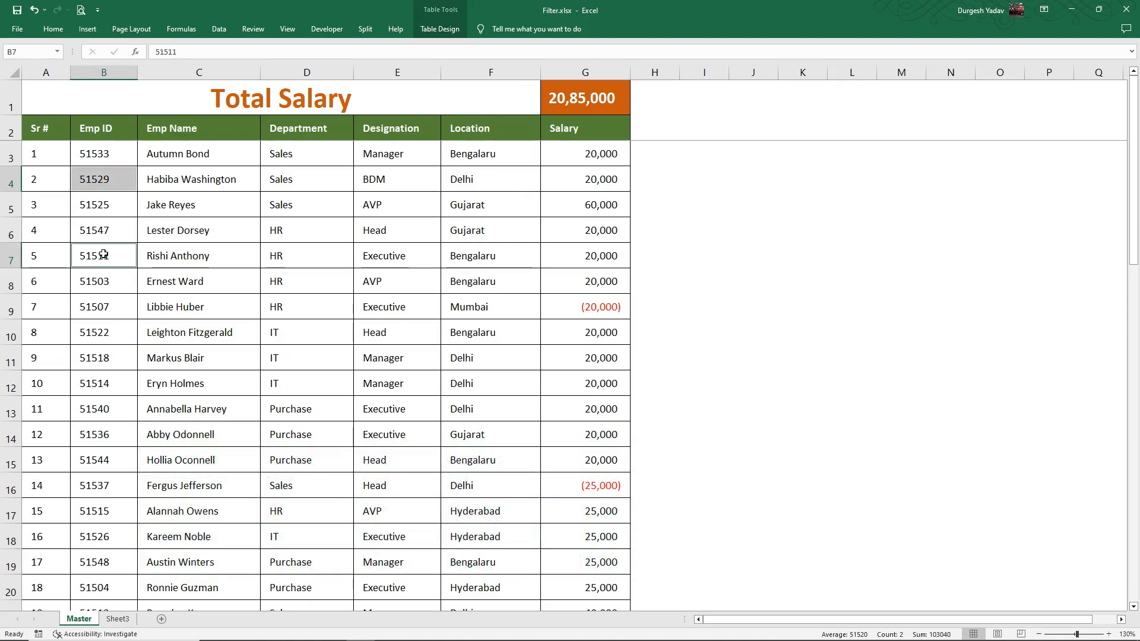
ctrl+click(103, 408)
ctrl+click(98, 516)
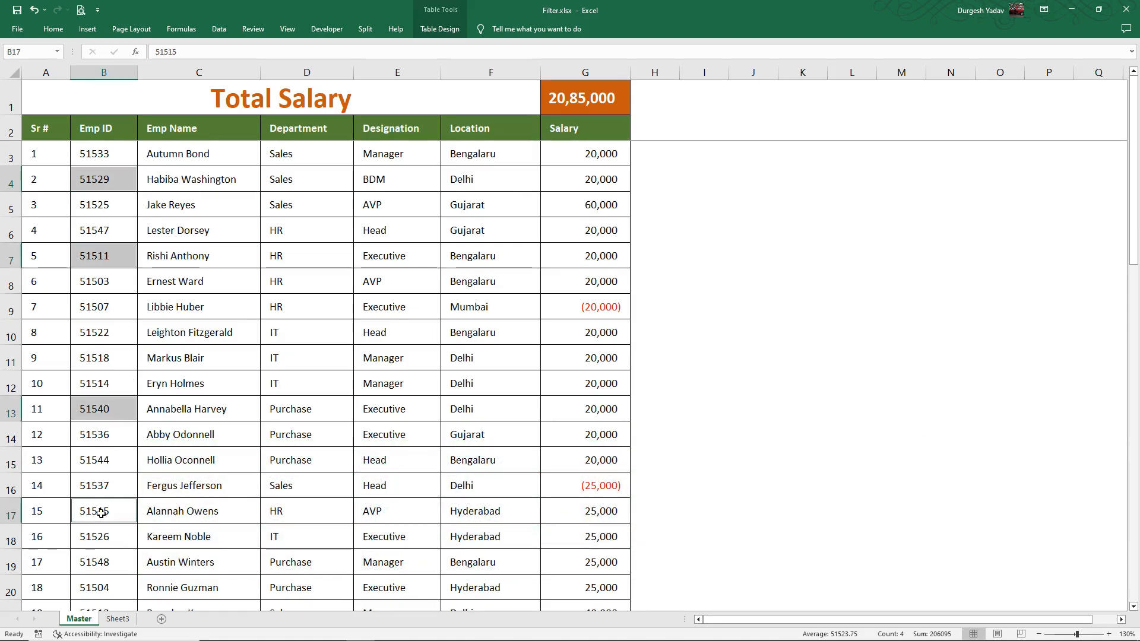
scroll(199, 425, down, 2)
ctrl+click(96, 433)
scroll(198, 428, down, 3)
ctrl+click(108, 461)
scroll(103, 460, down, 3)
ctrl+click(103, 461)
scroll(101, 469, down, 3)
ctrl+click(99, 484)
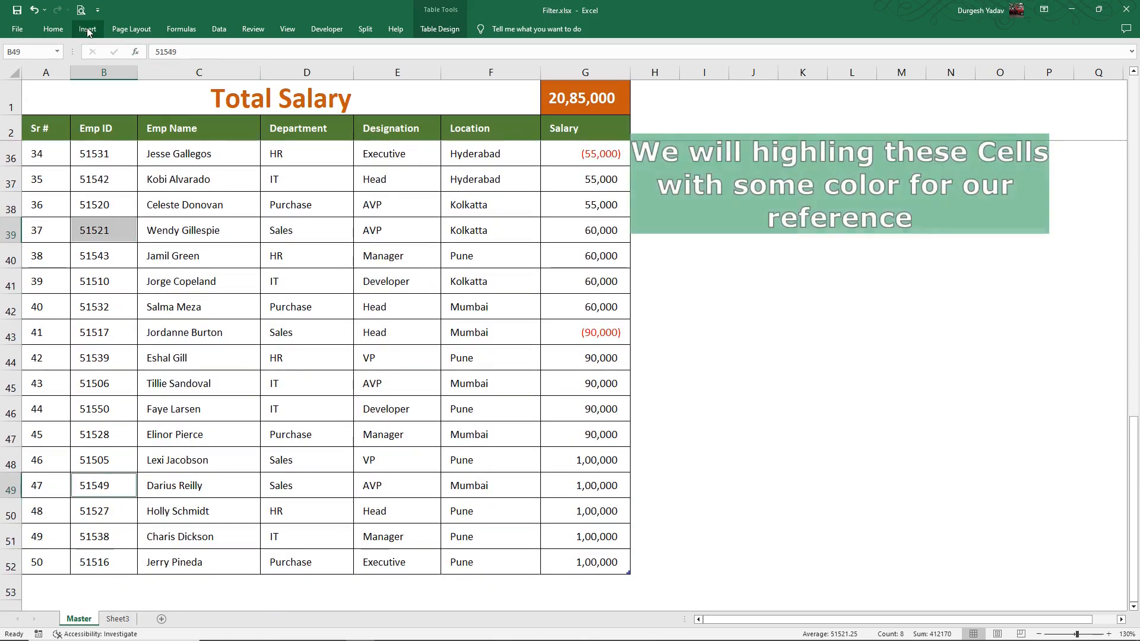
click(53, 30)
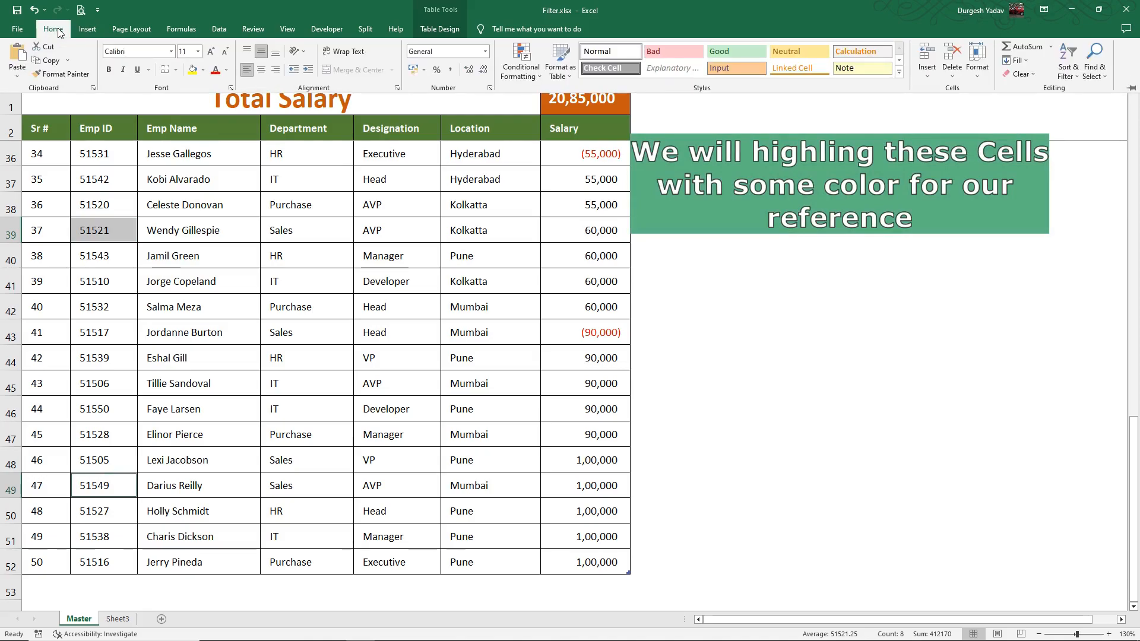
click(203, 70)
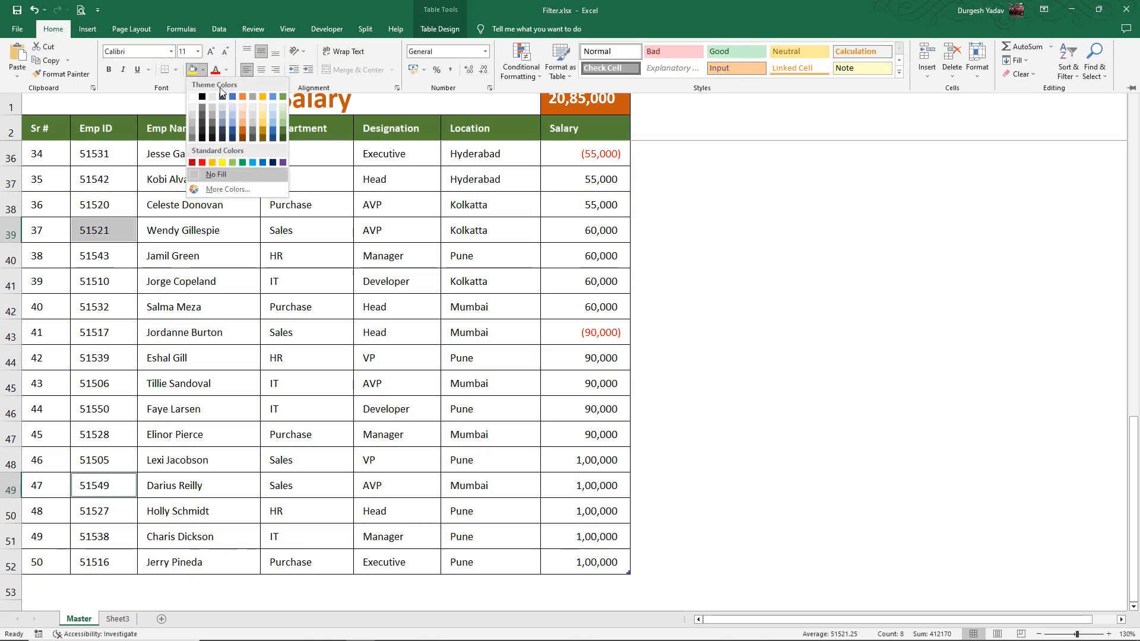
click(284, 122)
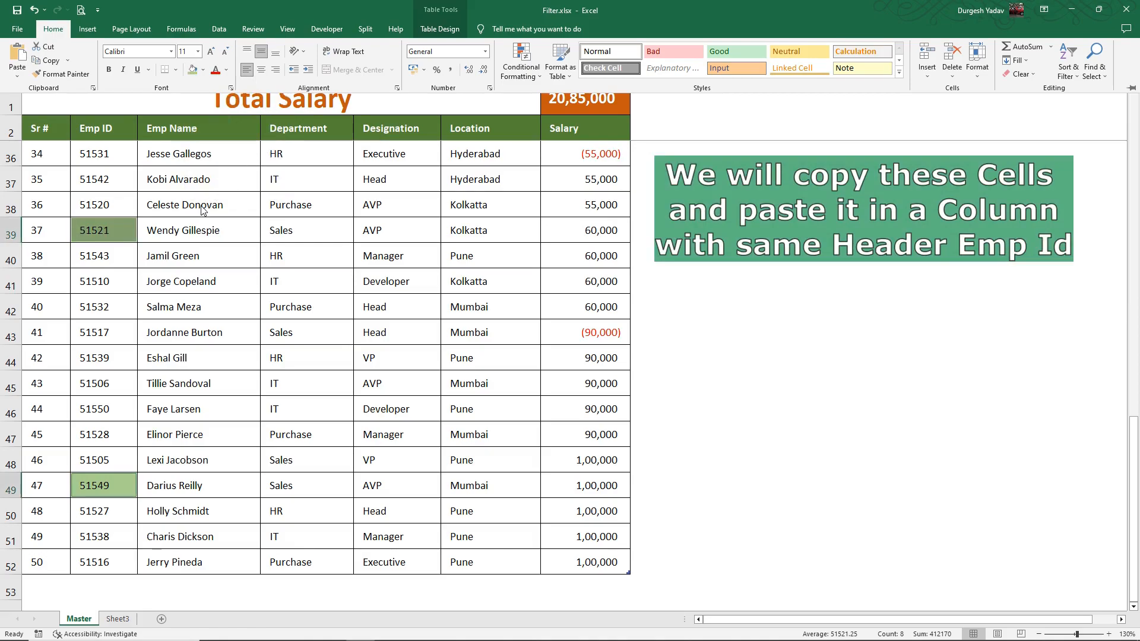
- Copy the green-filled Emp ID cells and paste them as a separate list starting at cell I3
key(ctrl+c)
scroll(721, 340, up, 9)
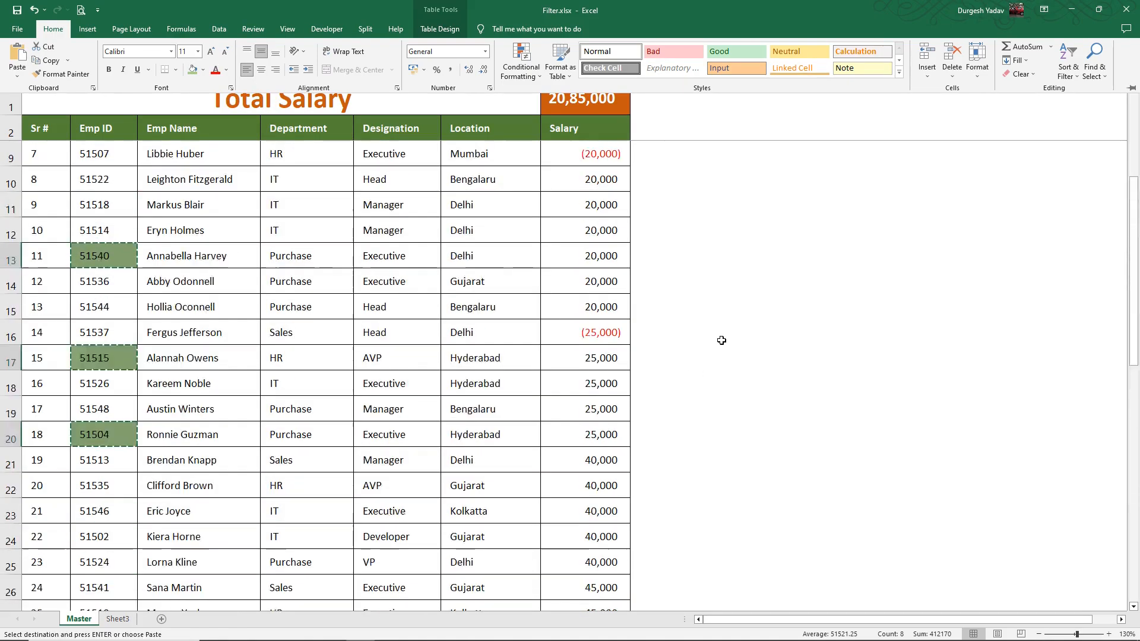
scroll(721, 340, up, 2)
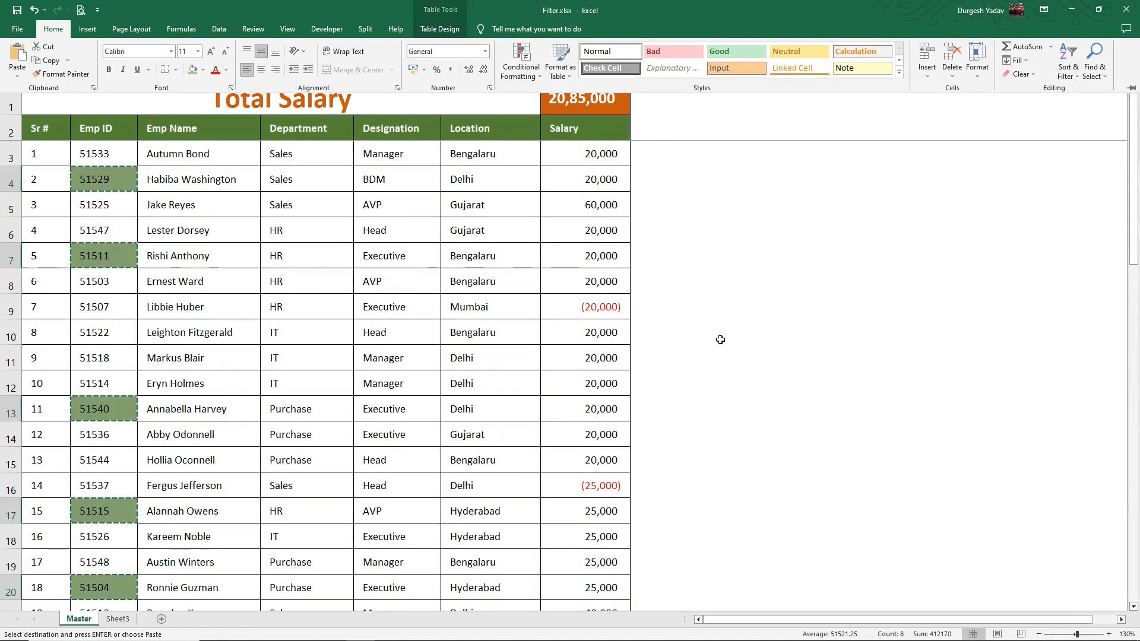
click(720, 154)
key(ctrl+v)
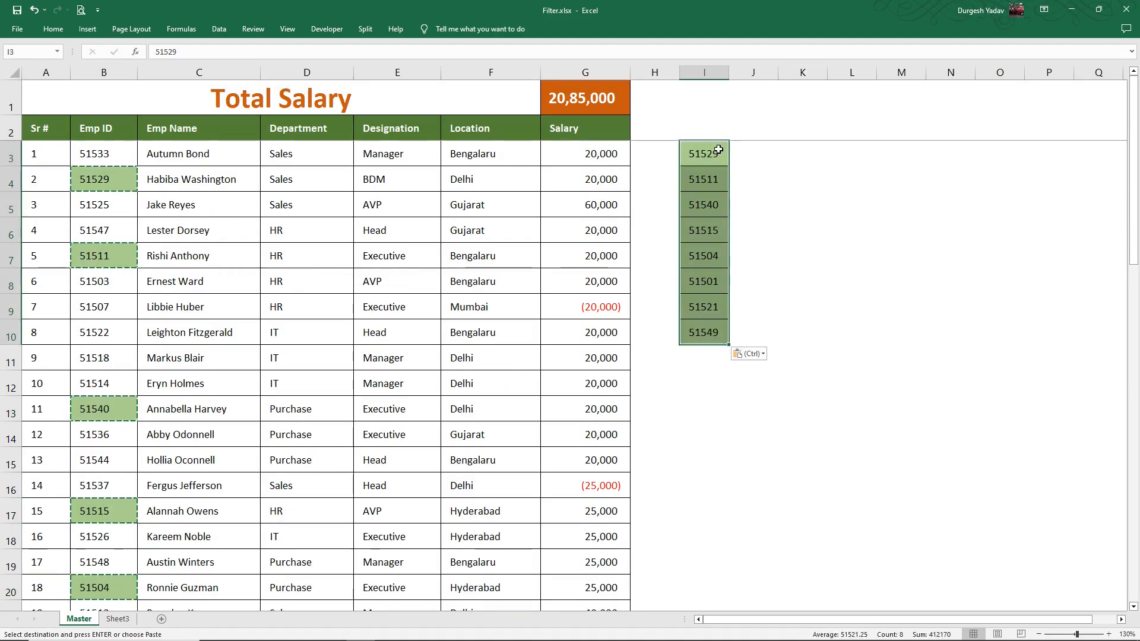
- Copy the Emp ID header from B2 to I2, above the pasted ID list
click(104, 126)
key(ctrl+c)
click(706, 130)
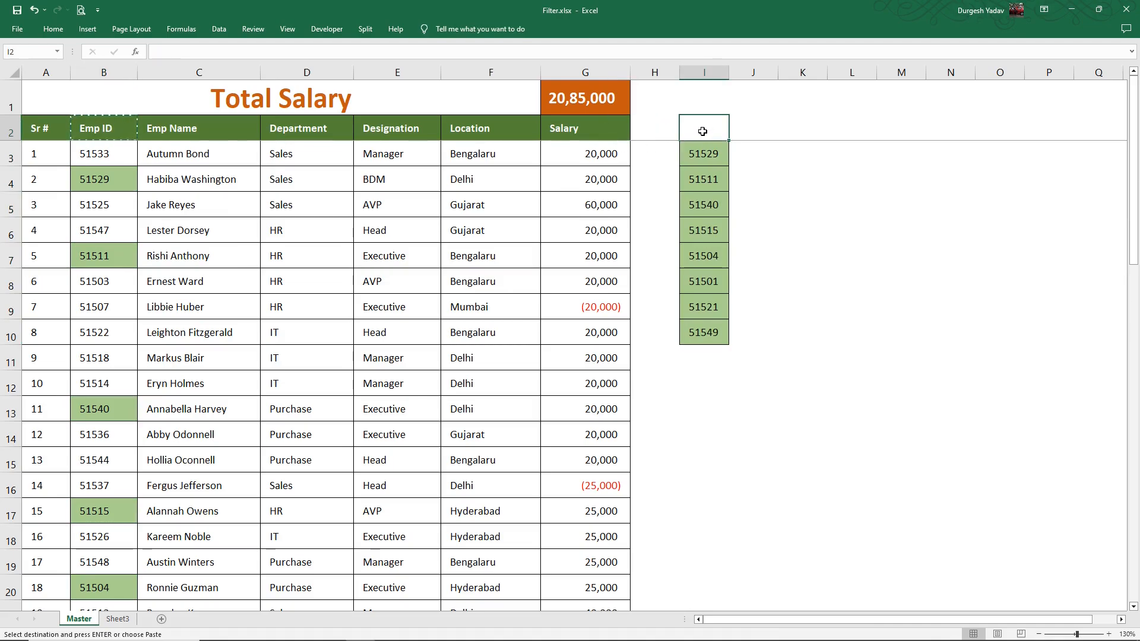
key(ctrl+v)
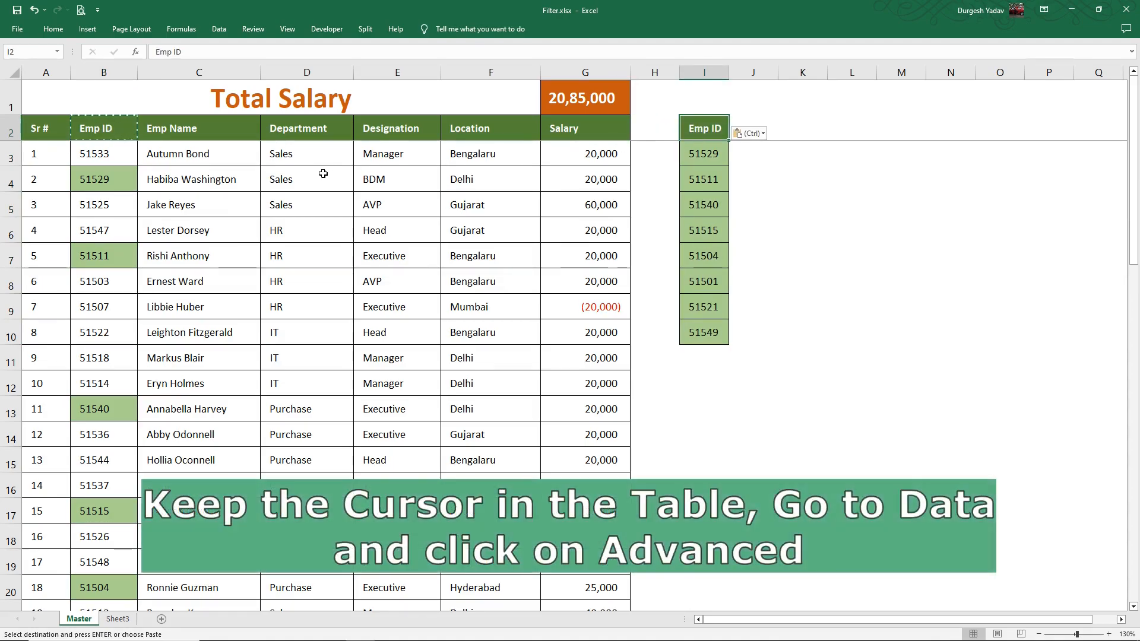
- Apply an in-place Advanced Filter to the employee table with list range $A$2:$G$52 and criteria range $I$2:$I$10
click(89, 154)
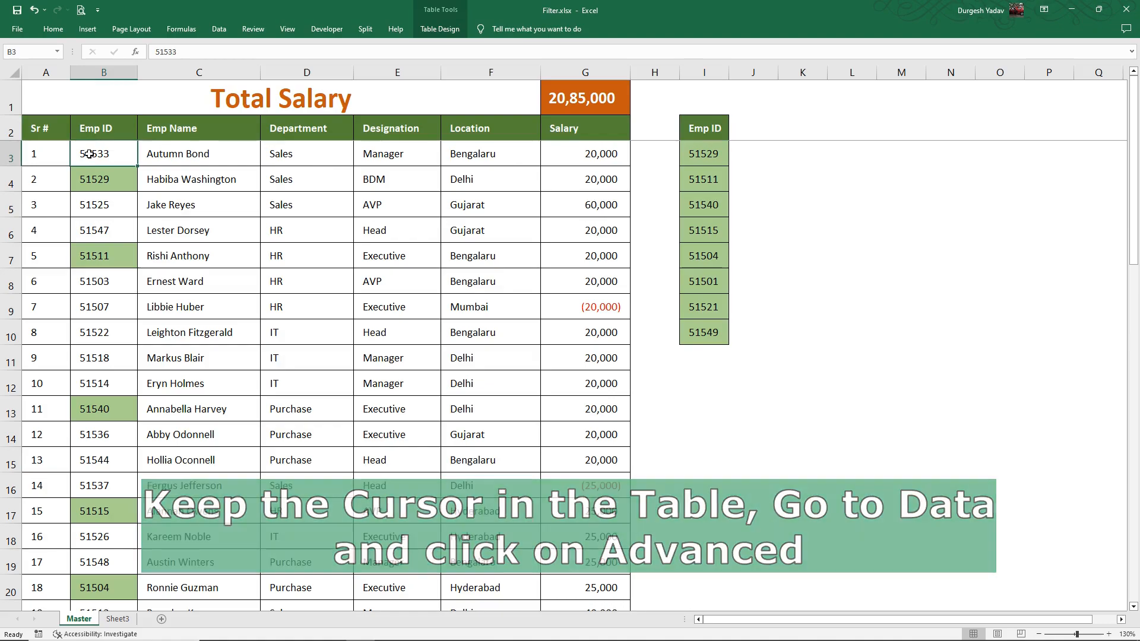
click(54, 29)
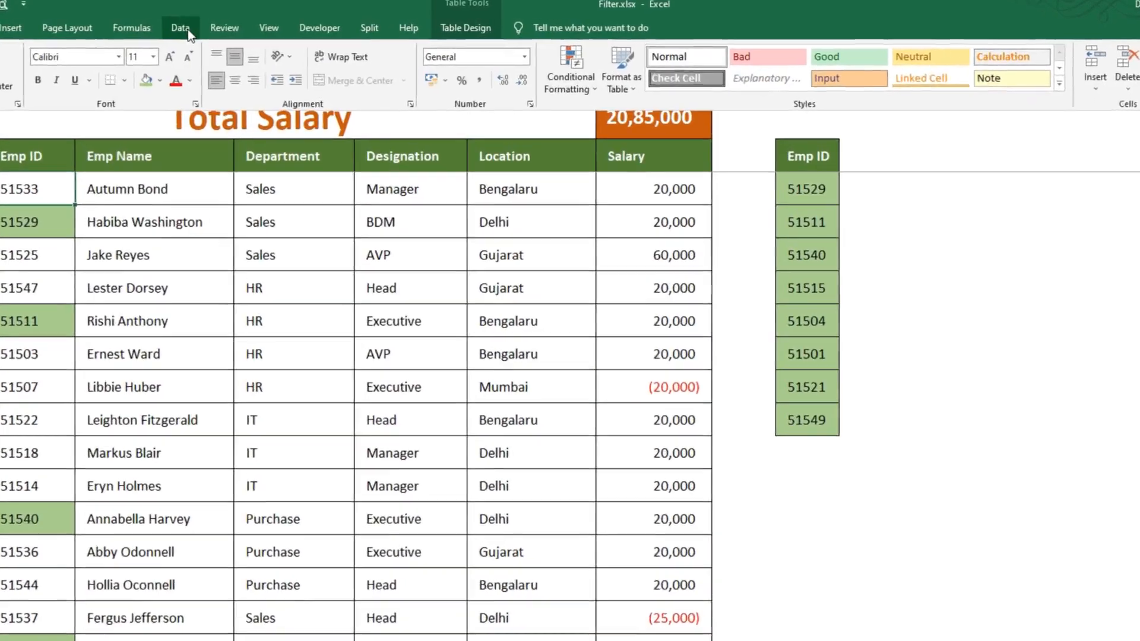
click(188, 29)
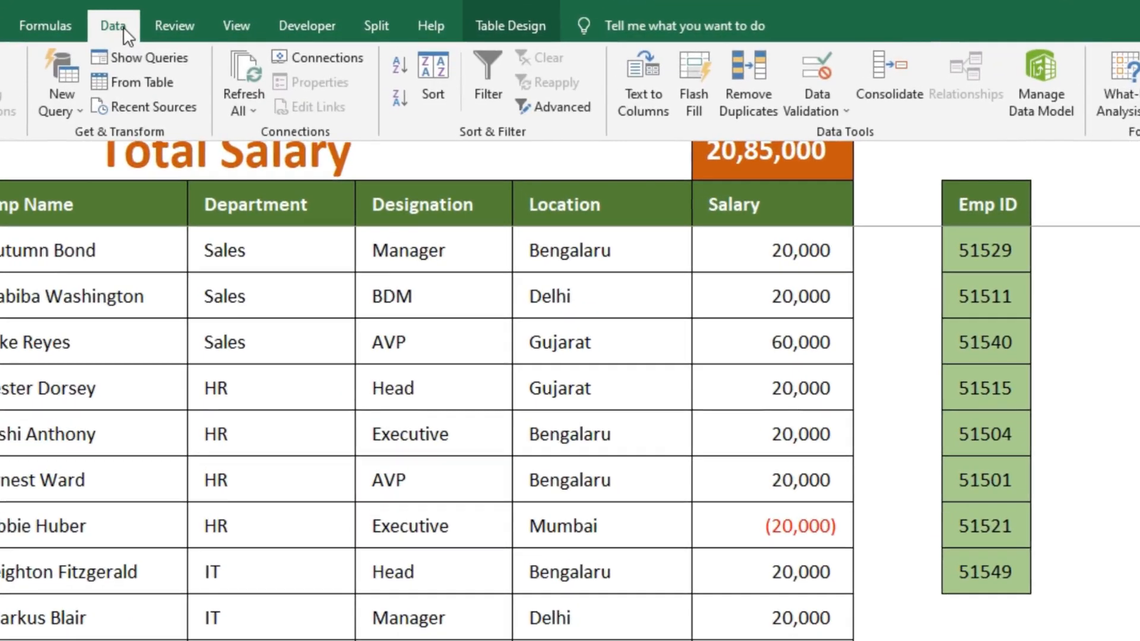
click(559, 110)
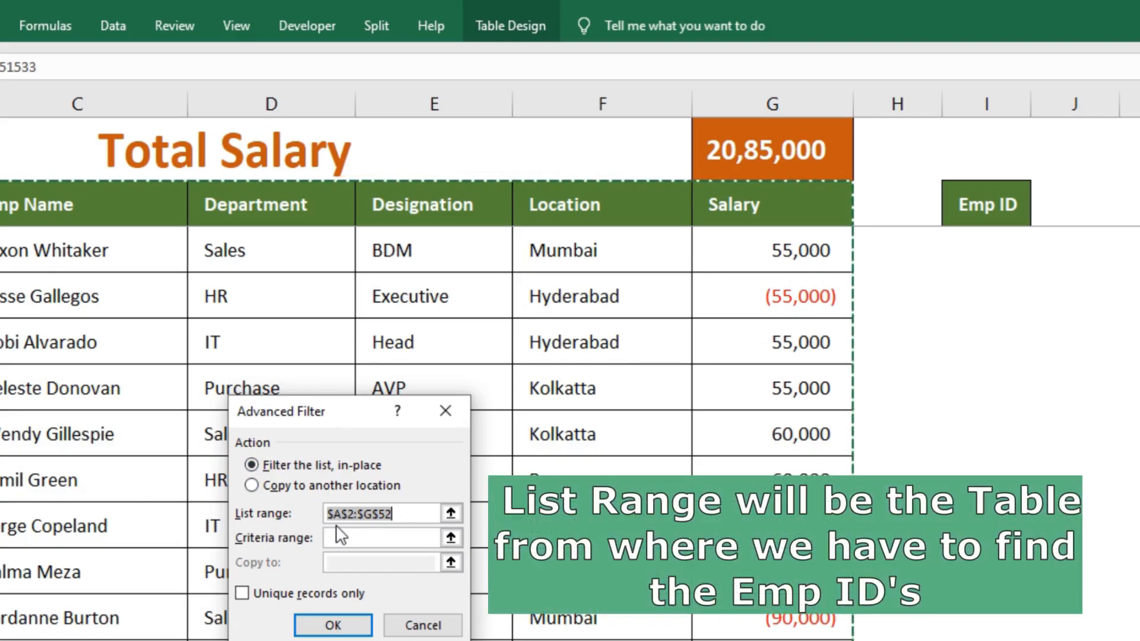
scroll(594, 327, down, 1)
scroll(622, 517, down, 2)
scroll(622, 516, up, 8)
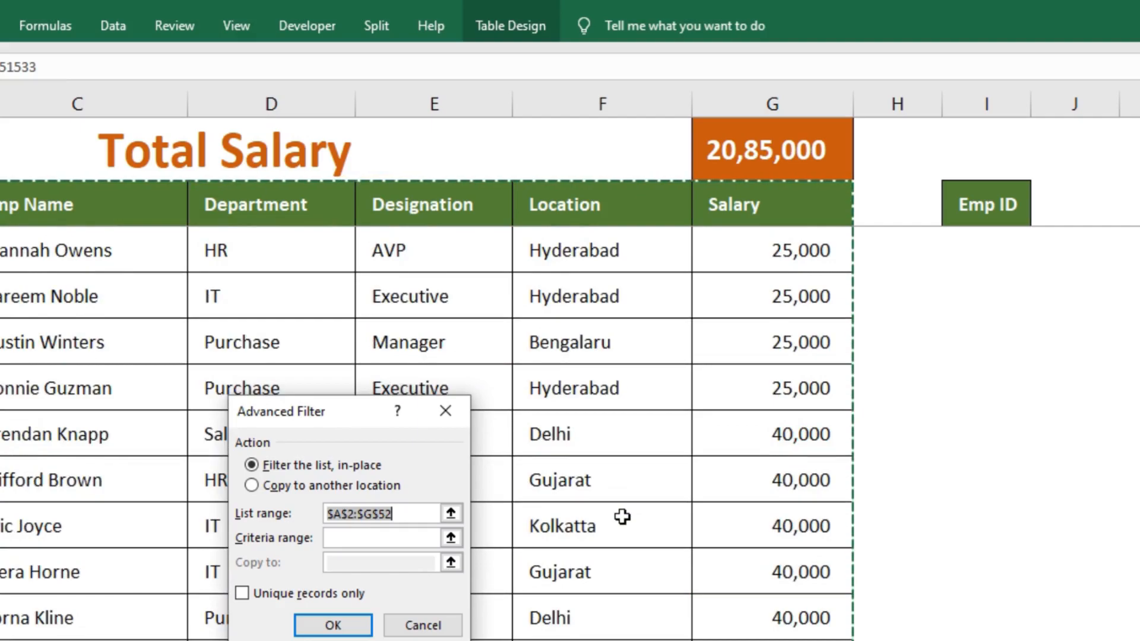
scroll(621, 517, up, 3)
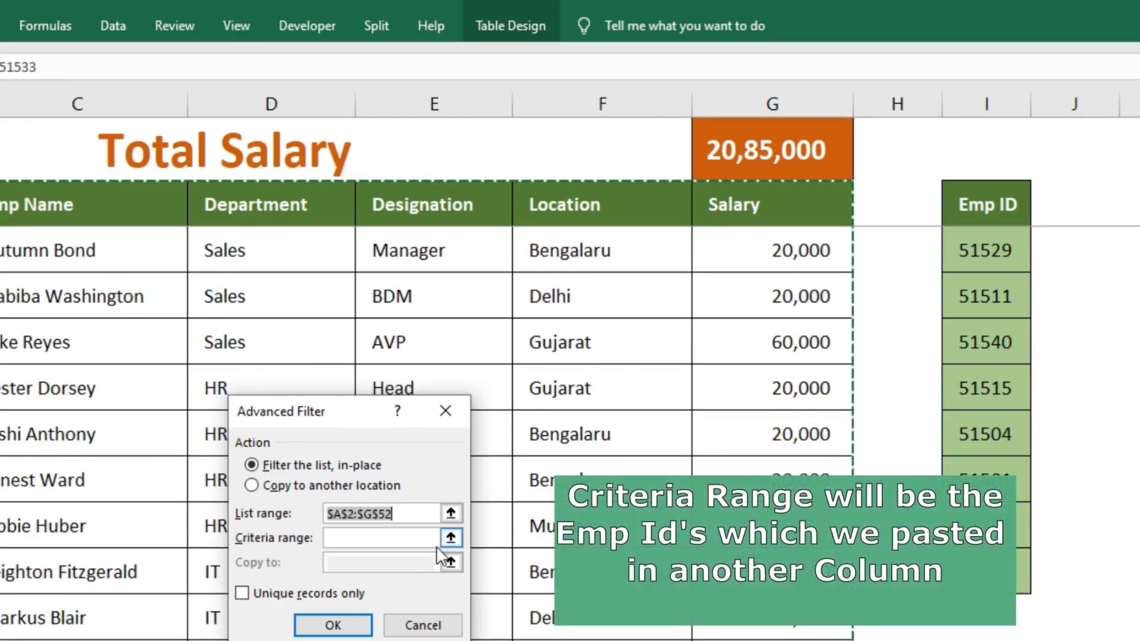
click(383, 538)
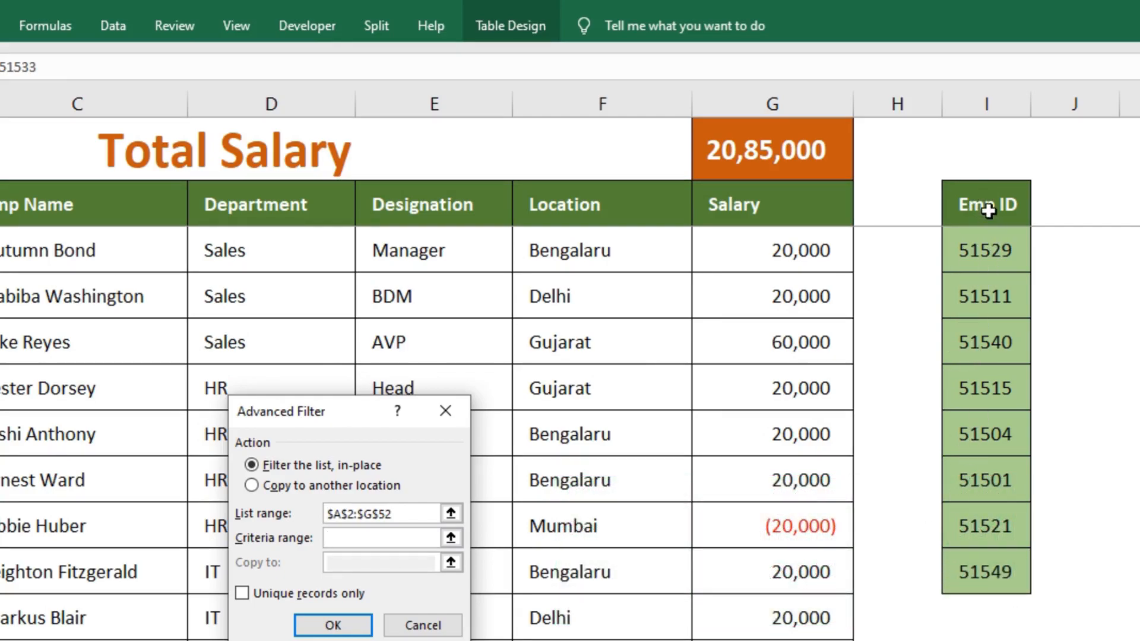
drag(988, 210, 970, 561)
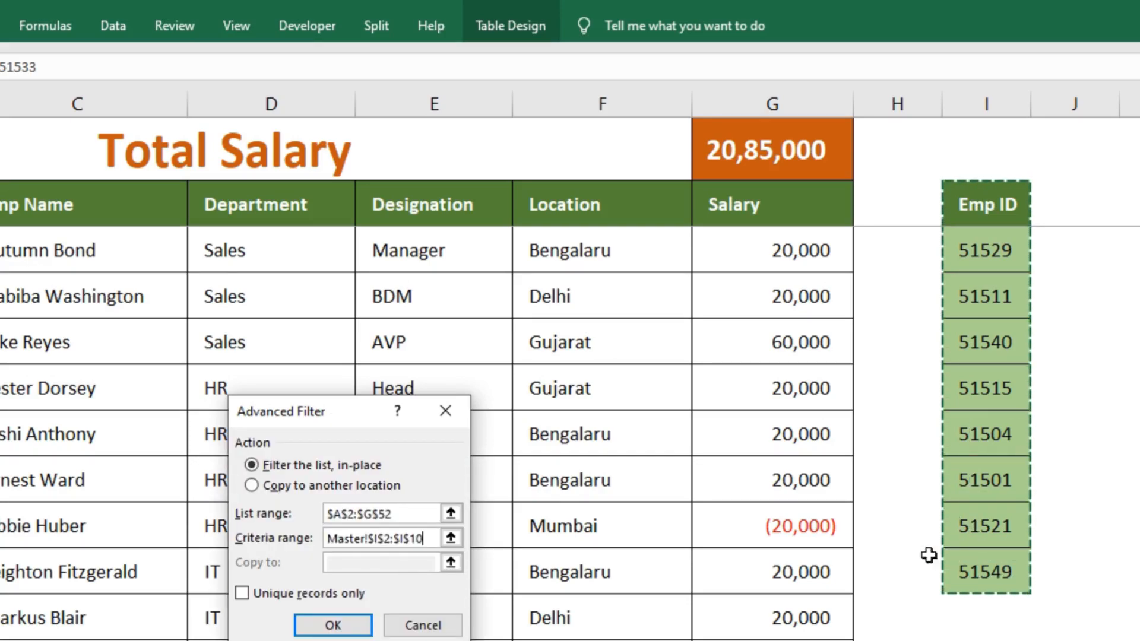
click(332, 626)
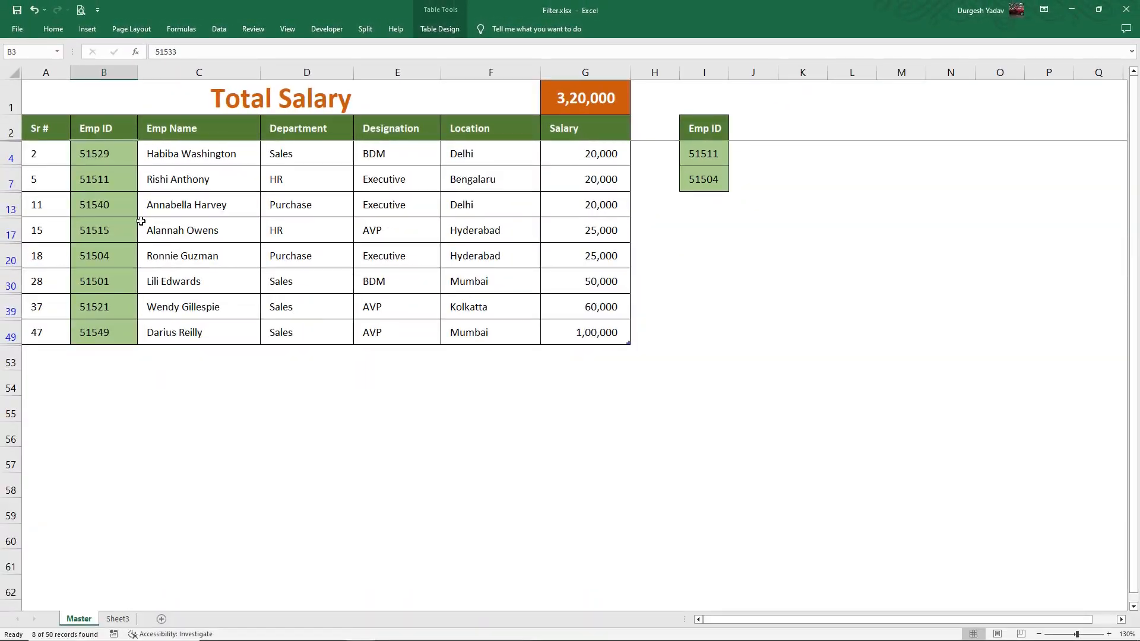
- Highlight the filtered Emp IDs from B4 to B49 to check them against the criteria list
click(111, 150)
drag(110, 151, 112, 333)
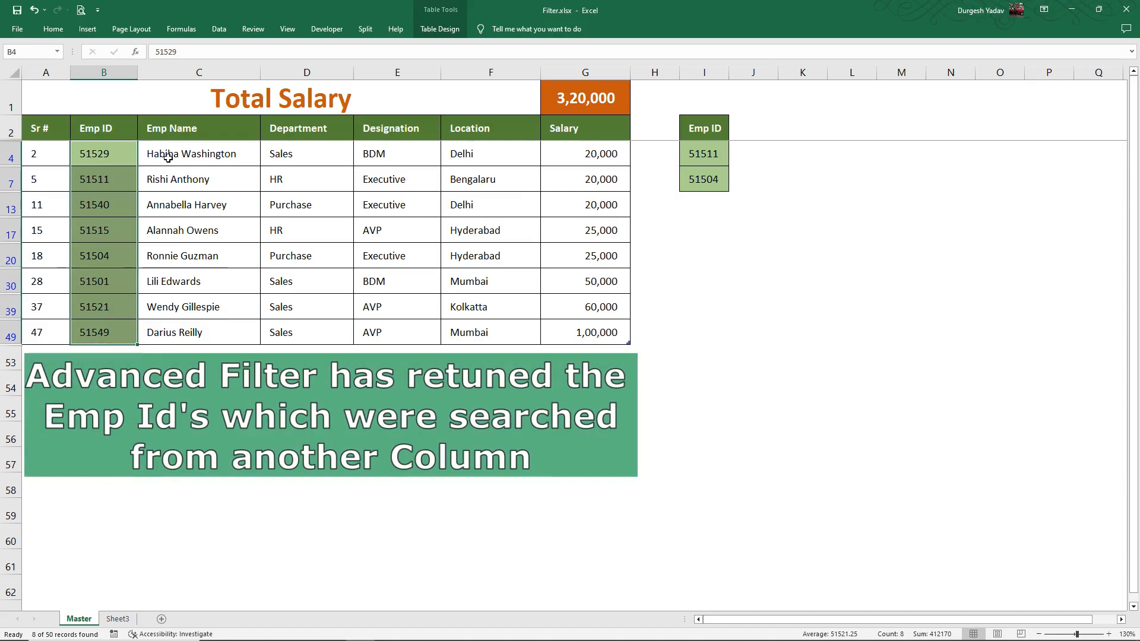
click(582, 338)
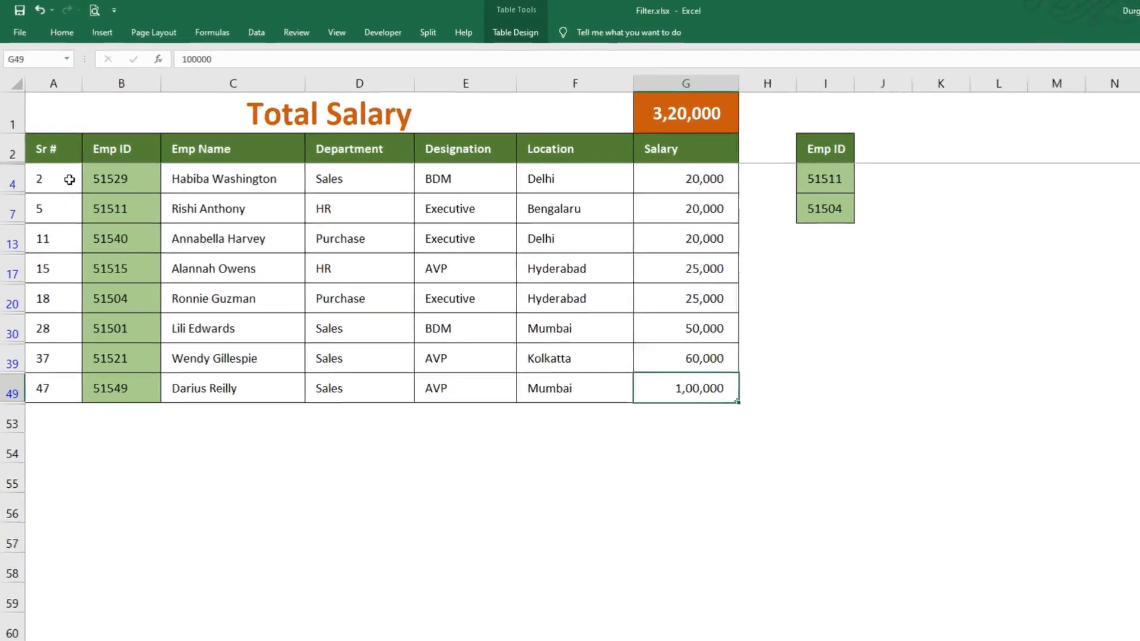
- Copy the filtered table rows from A4 to G49 and paste them into Sheet3 starting at cell A2
drag(69, 179, 675, 362)
drag(1037, 556, 1038, 577)
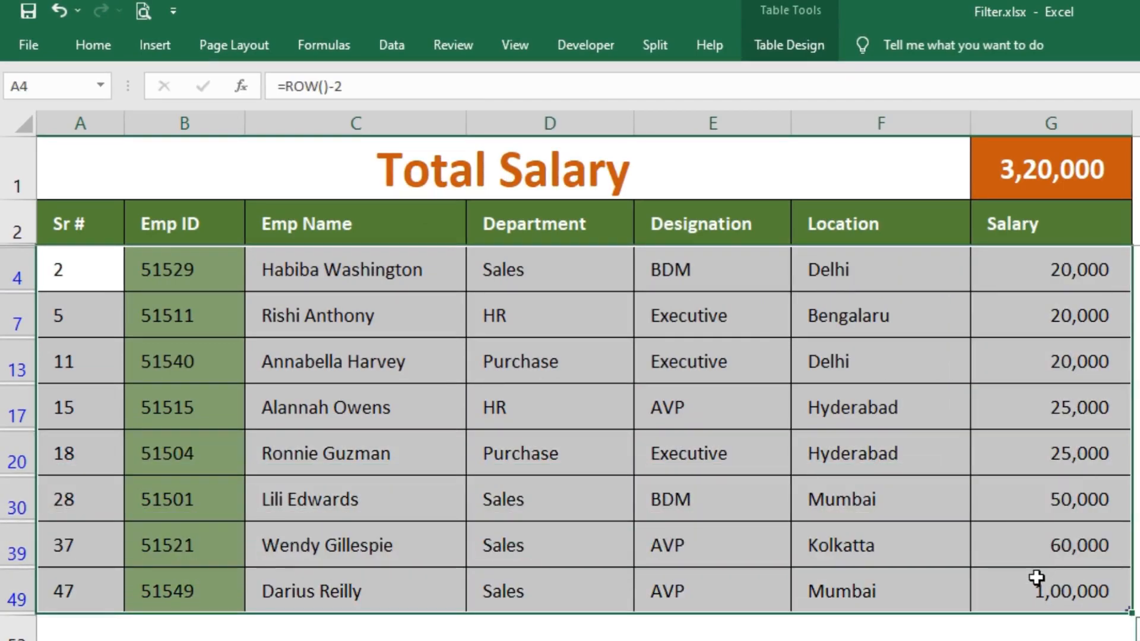
key(ctrl+c)
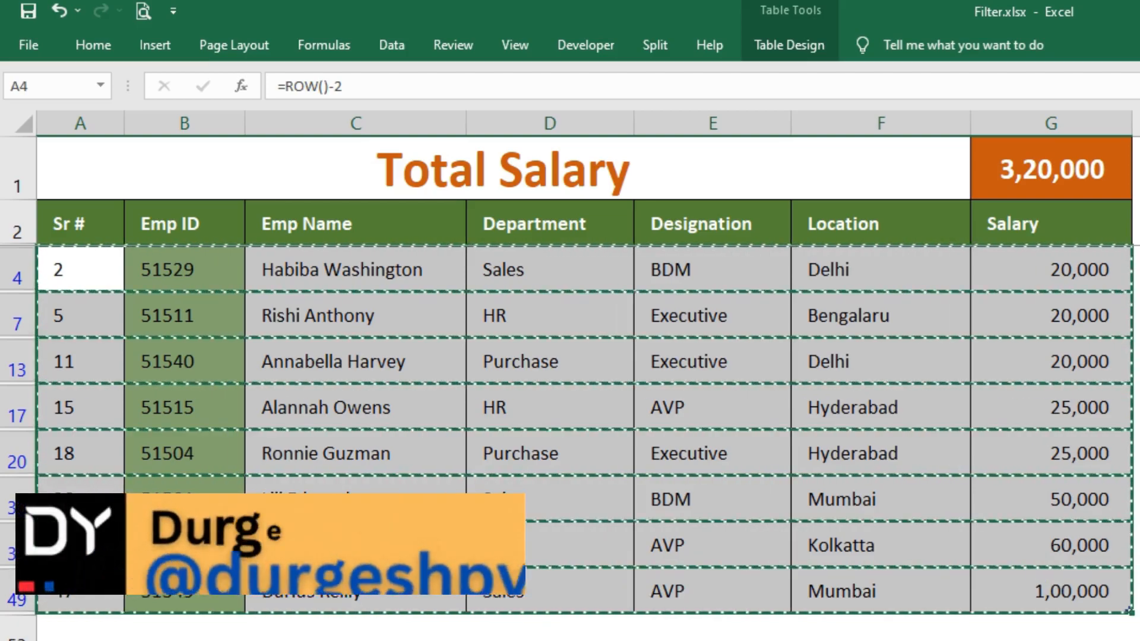
click(205, 640)
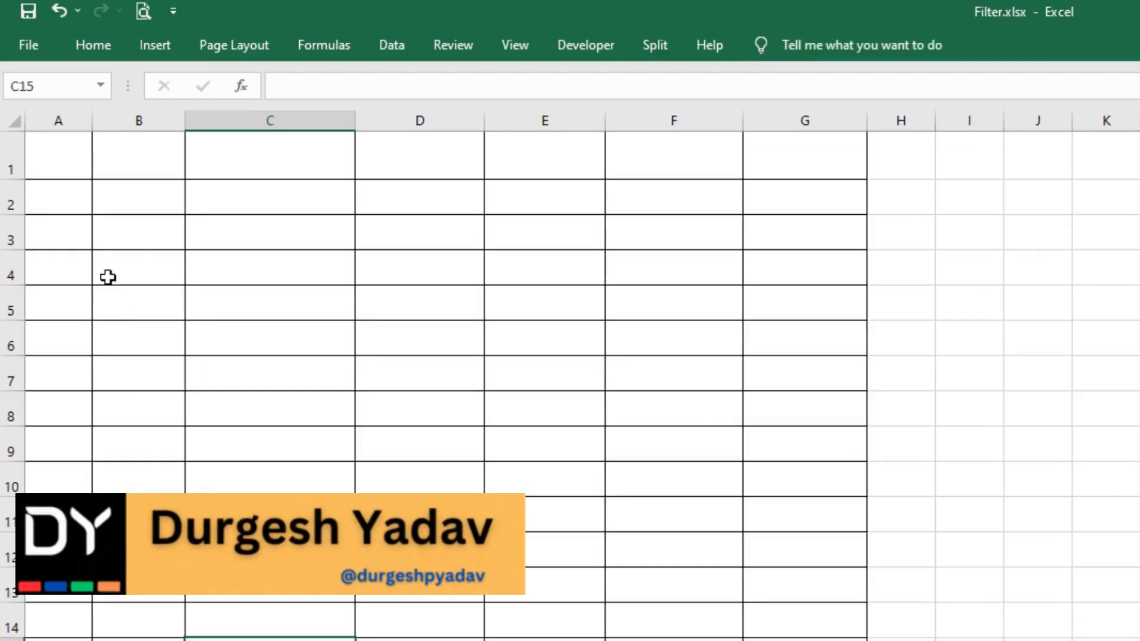
click(70, 191)
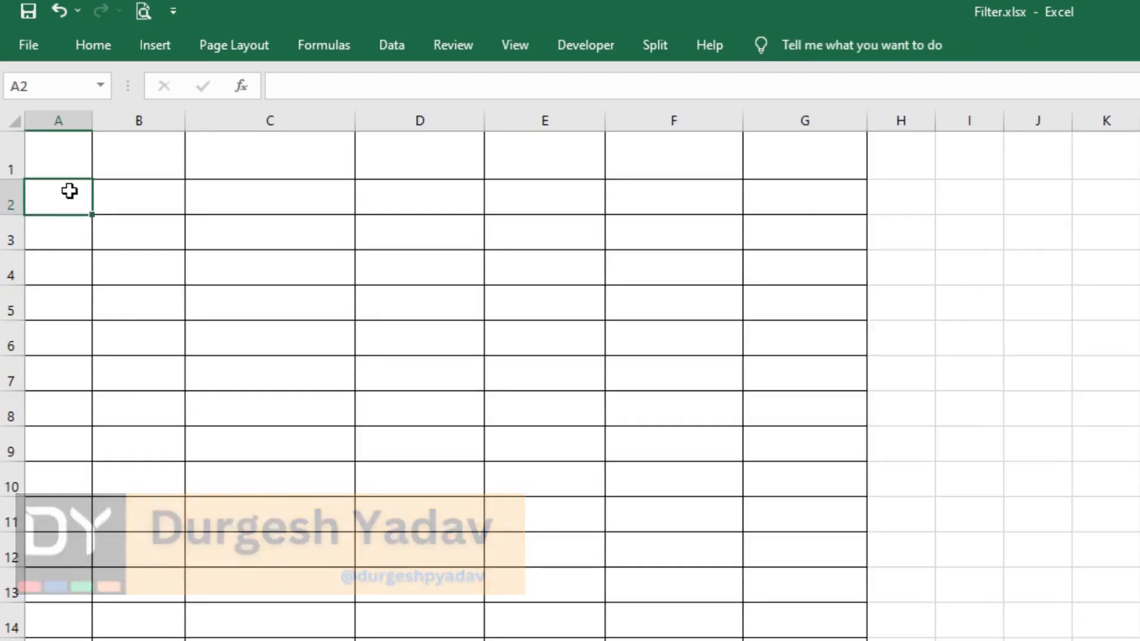
key(ctrl+v)
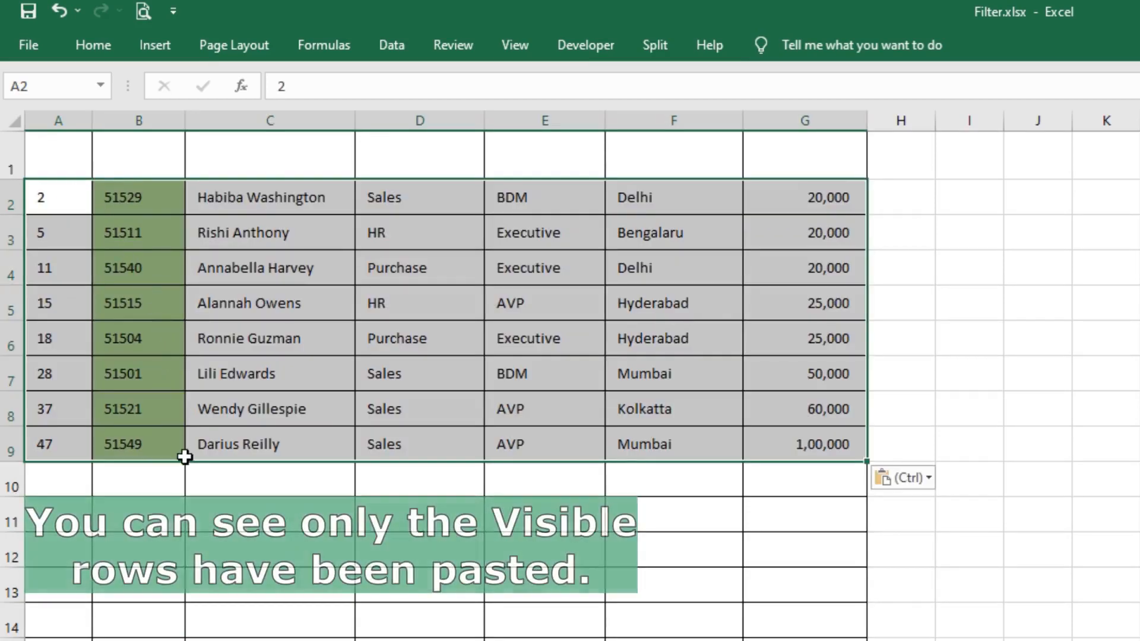
click(178, 516)
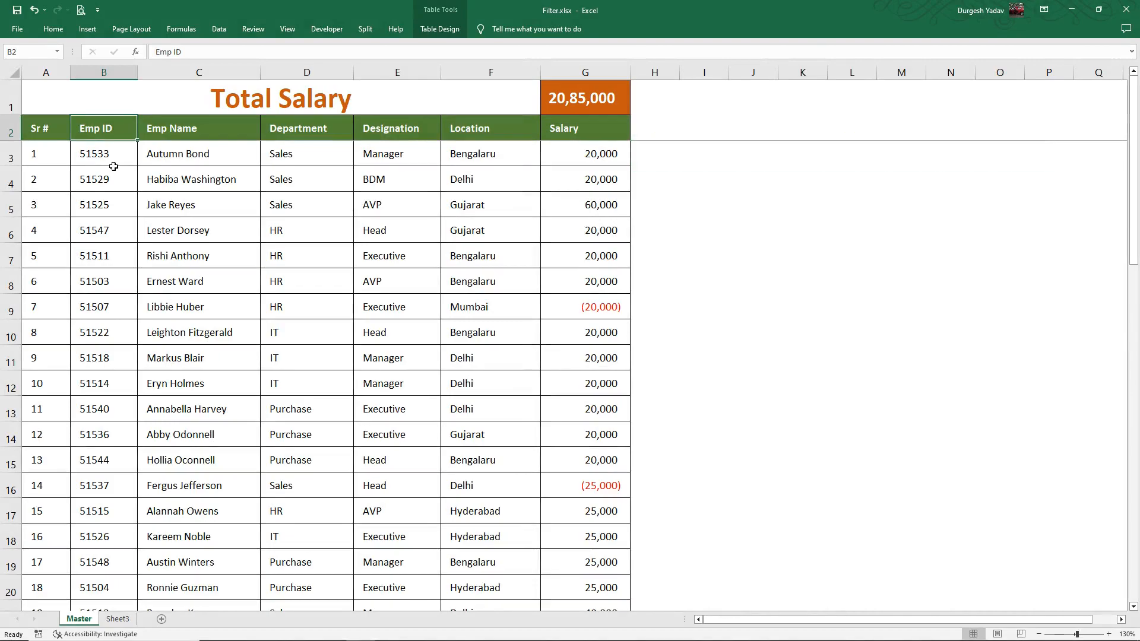
- Fill Emp ID cell B4 on the Master sheet with light green and repeat the same fill on B8 and B16
key(ctrl+F1)
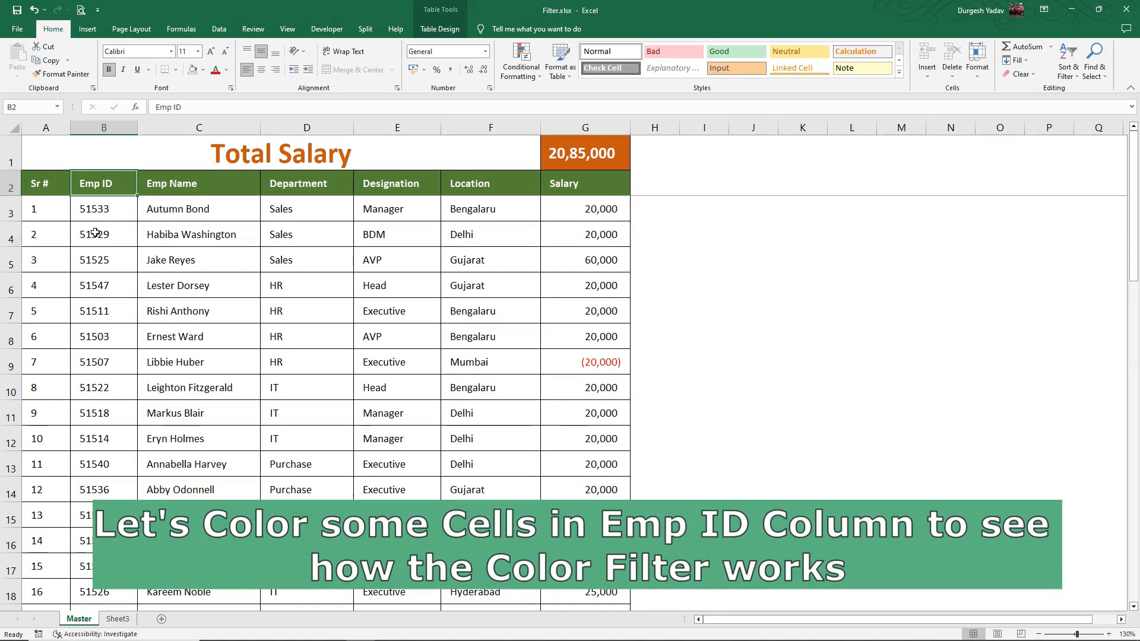
click(96, 232)
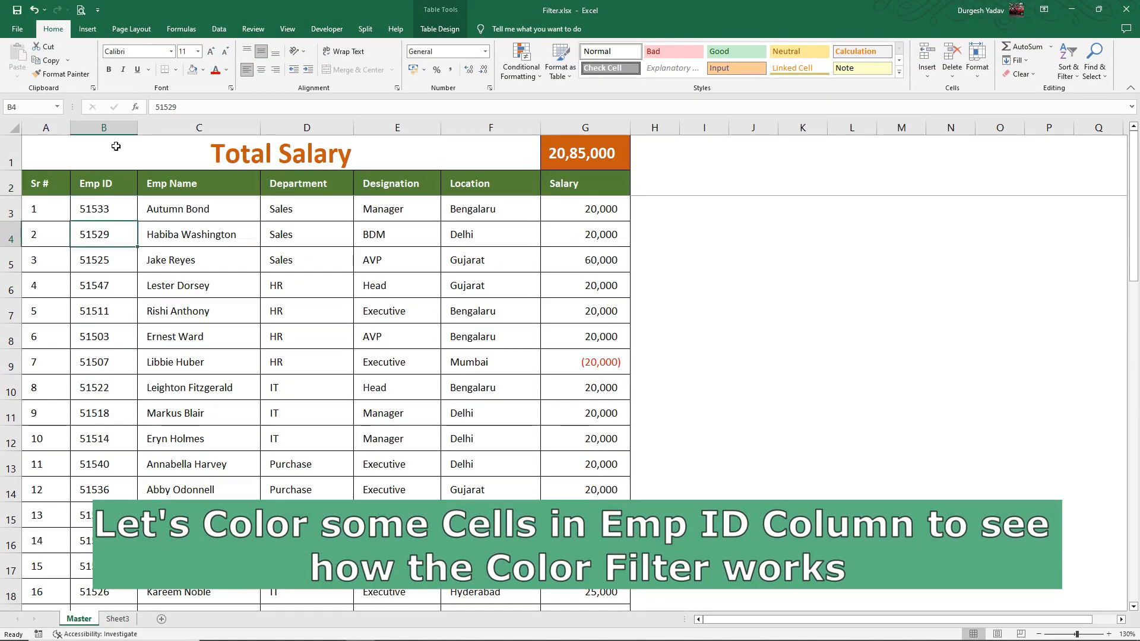
click(203, 75)
click(284, 126)
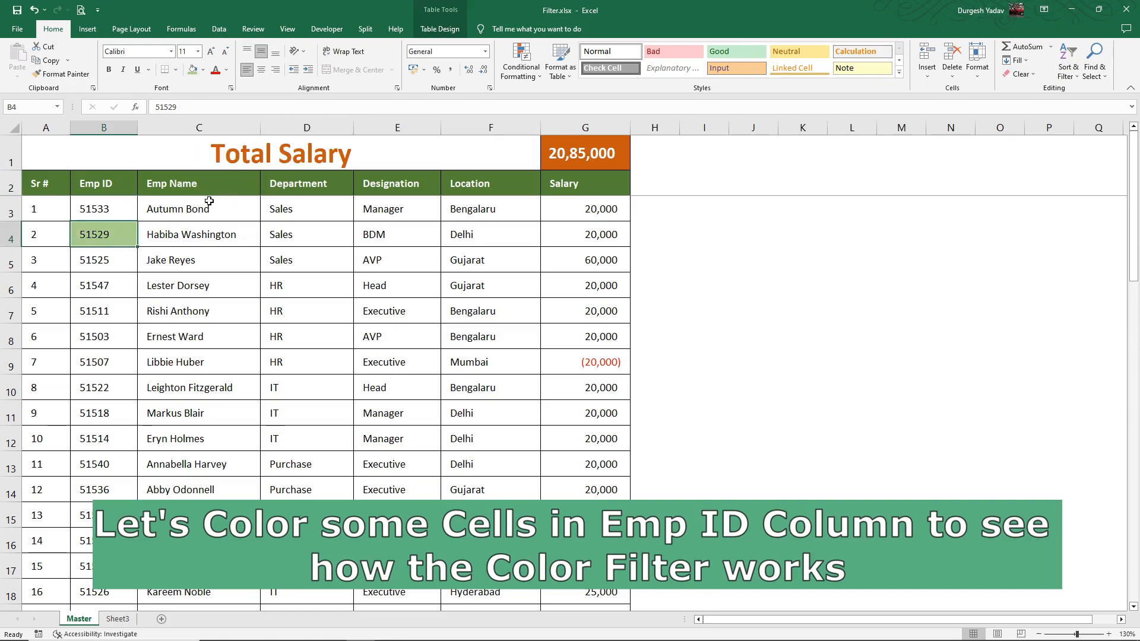
click(98, 337)
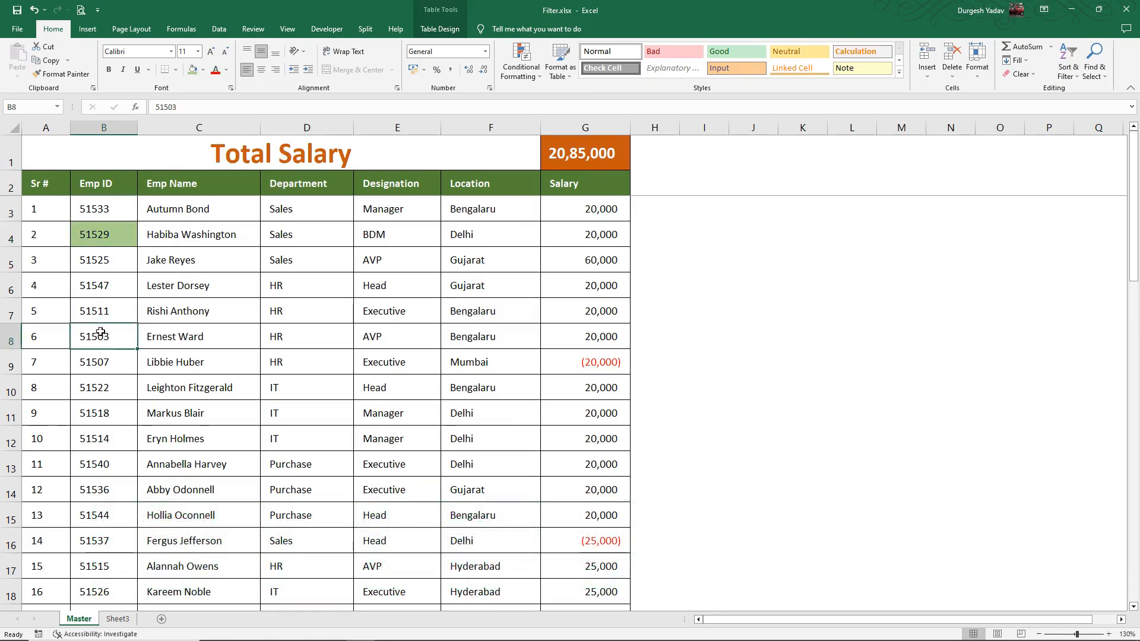
key(F4)
click(97, 539)
key(F4)
scroll(96, 523, down, 3)
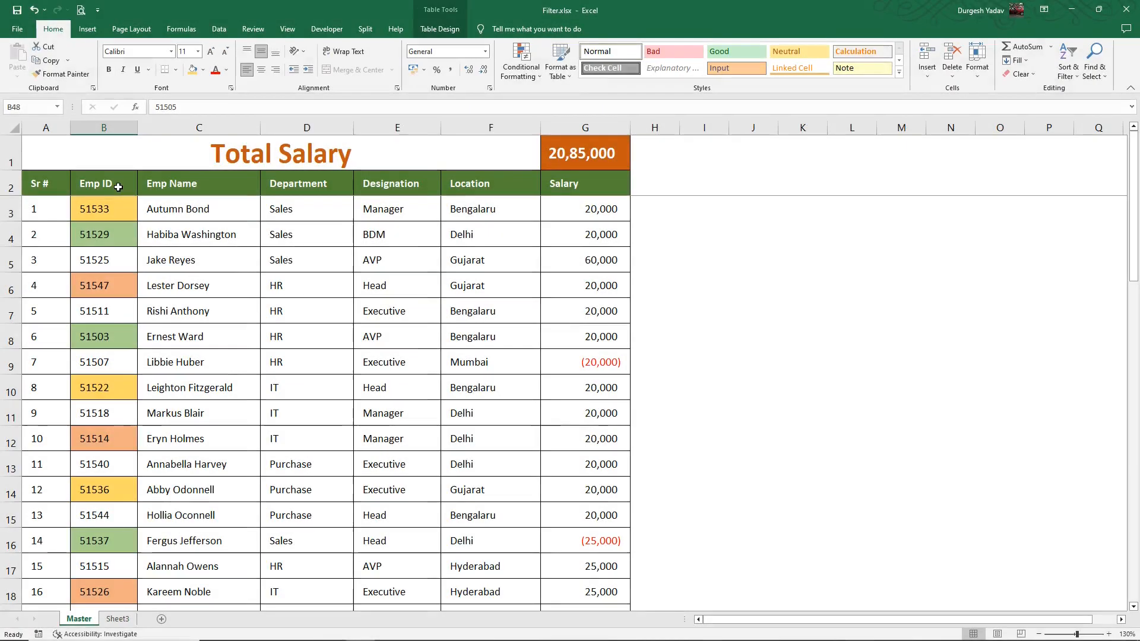
- Turn on the employee table's header filters, filter the Emp ID column by No Fill cell color, and review the filtered rows
click(118, 187)
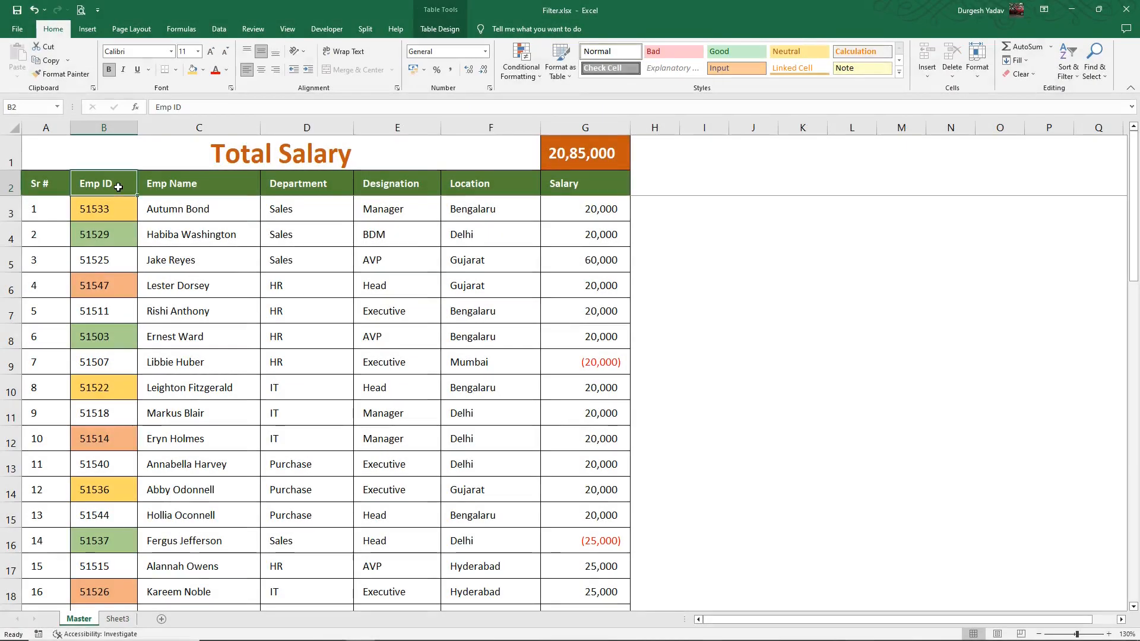
key(ctrl+shift+l)
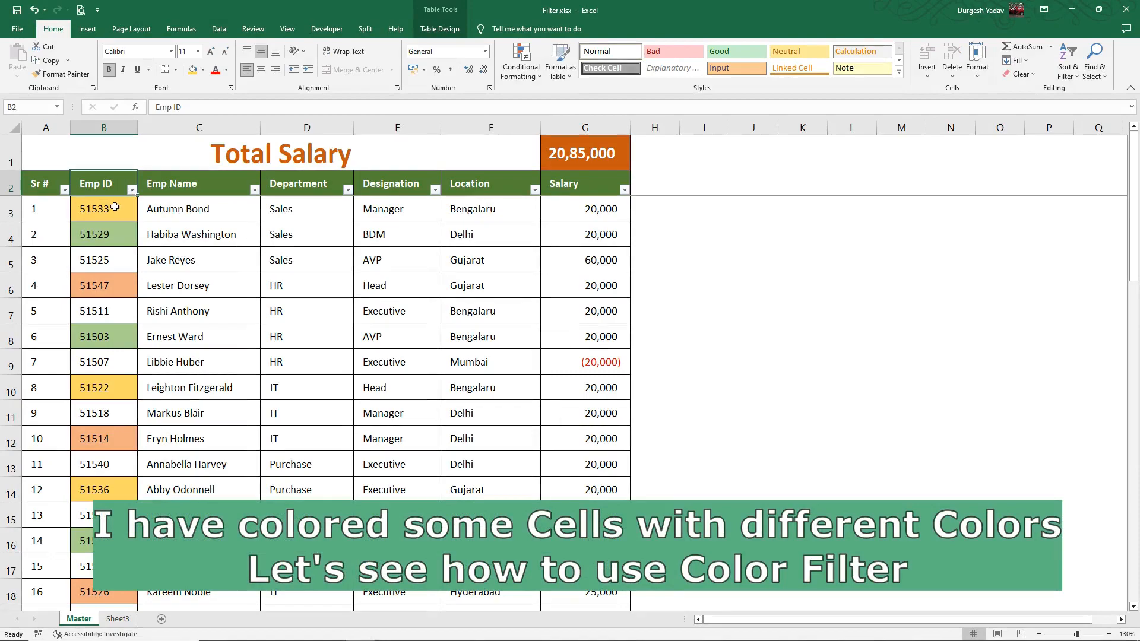
click(115, 207)
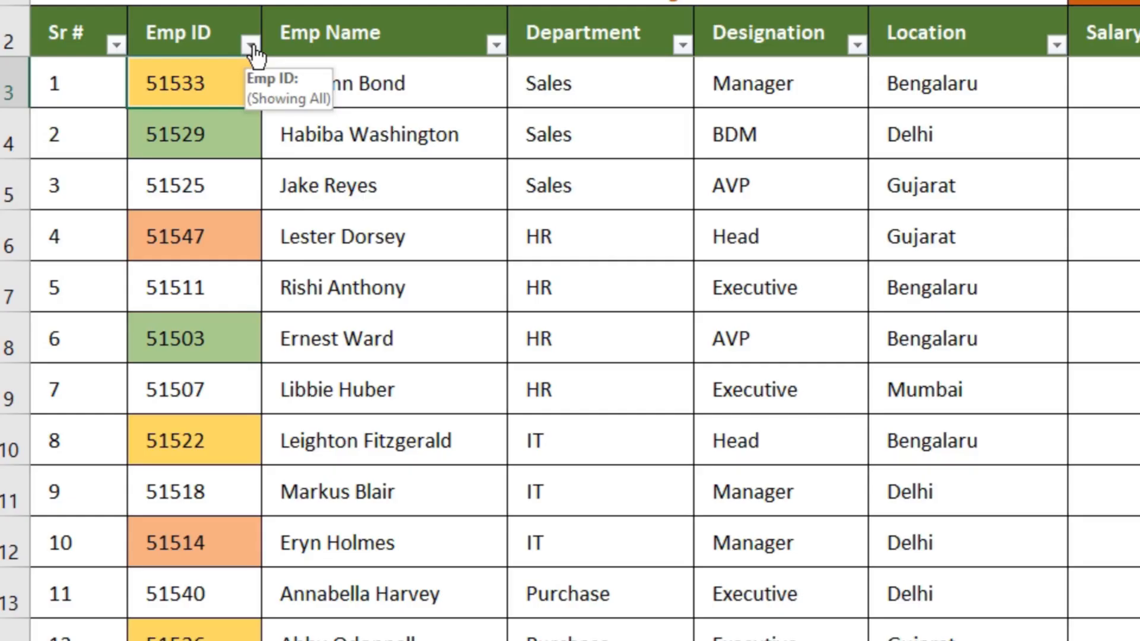
click(131, 190)
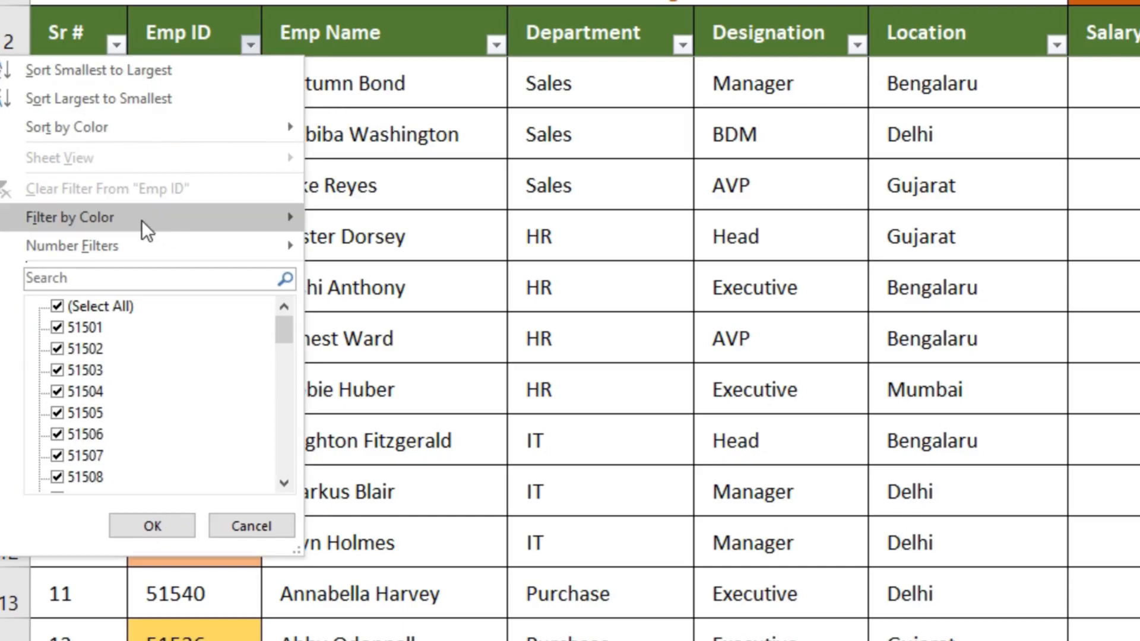
mouse_move(134, 219)
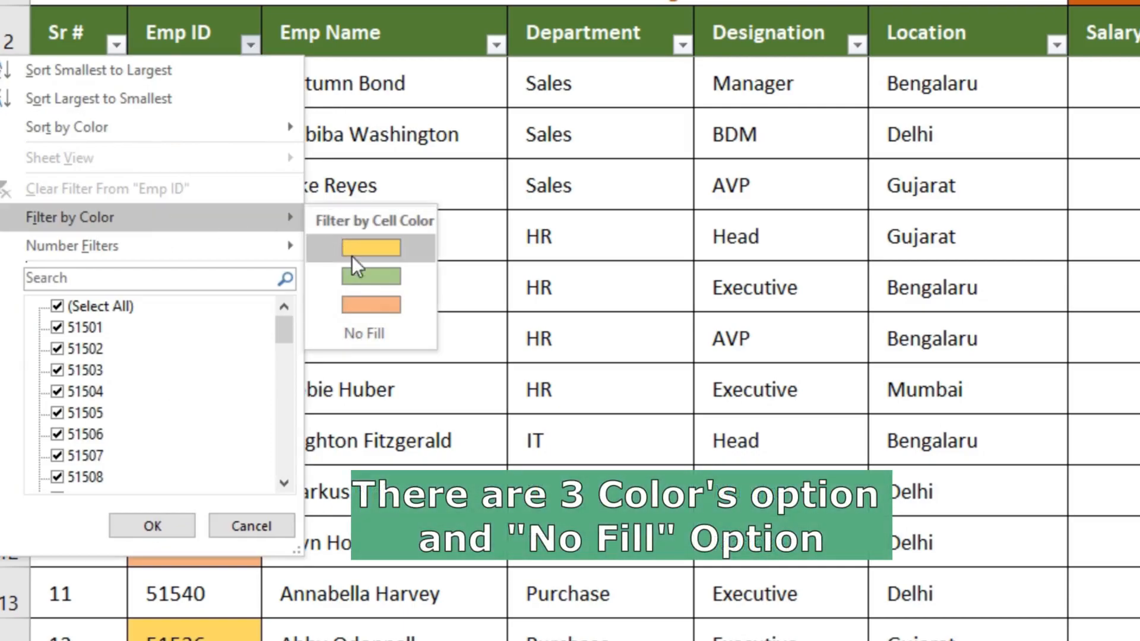
click(364, 332)
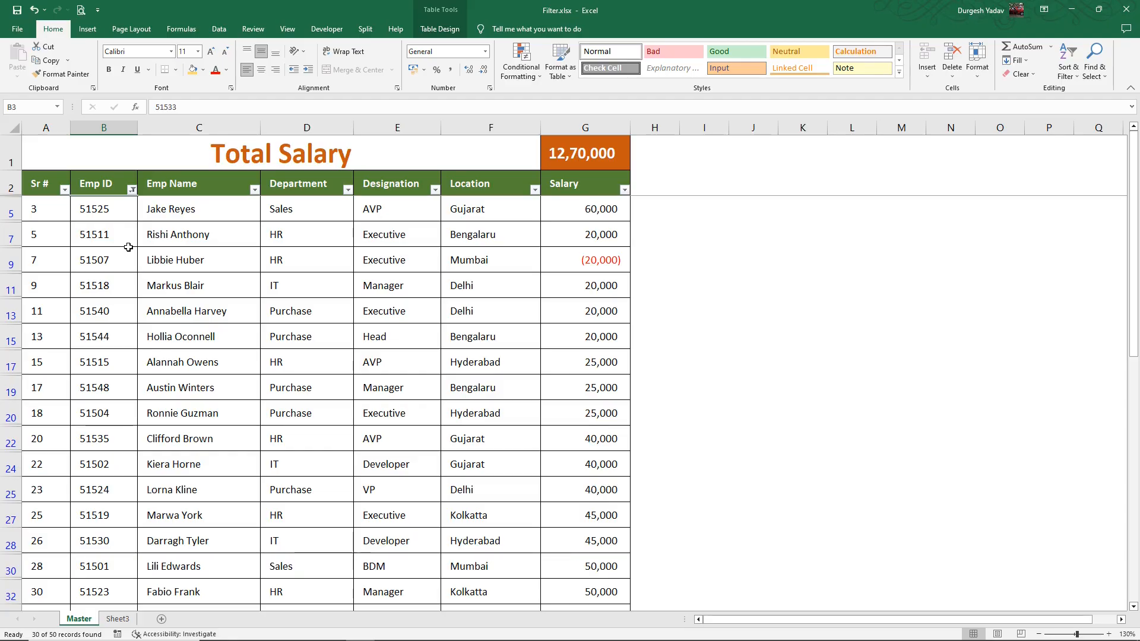
scroll(127, 250, down, 2)
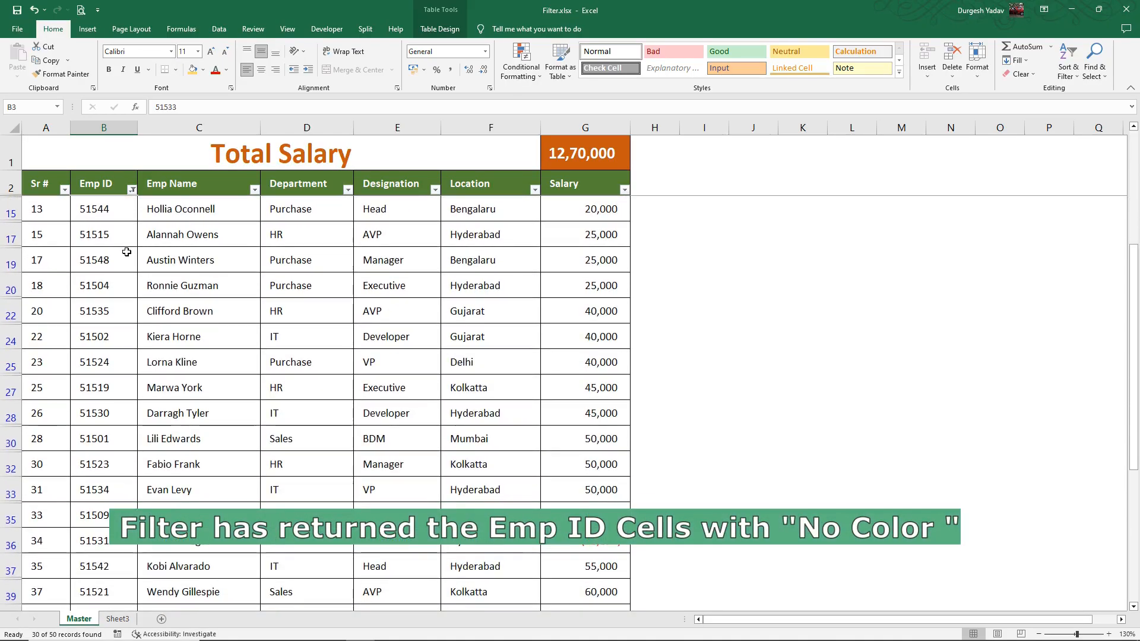
scroll(126, 255, down, 2)
scroll(125, 255, down, 3)
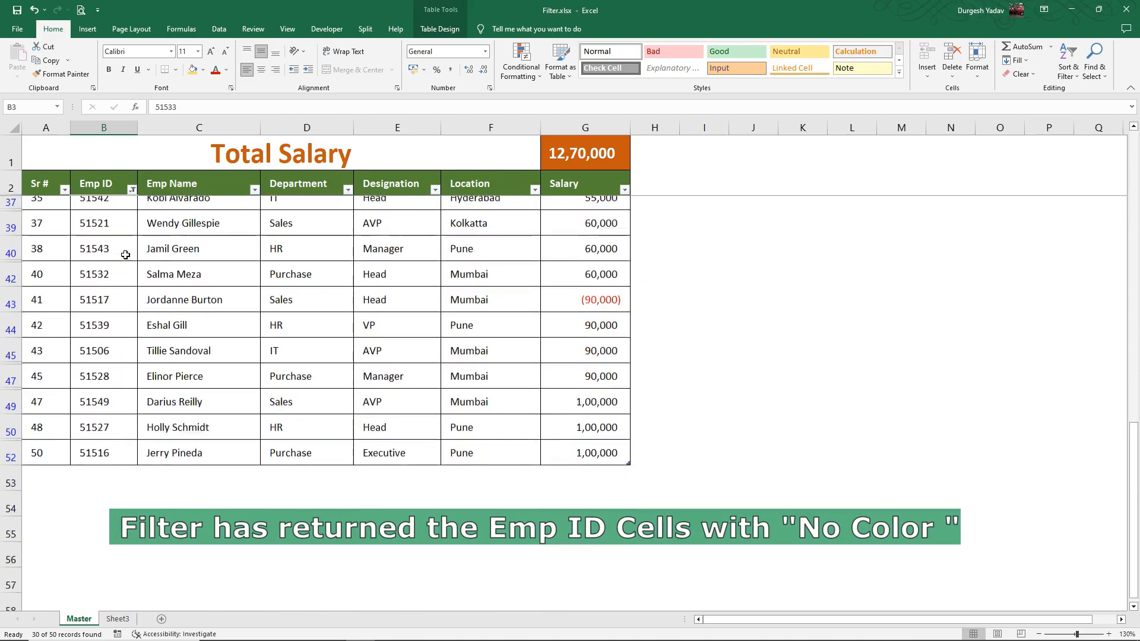
scroll(125, 255, up, 7)
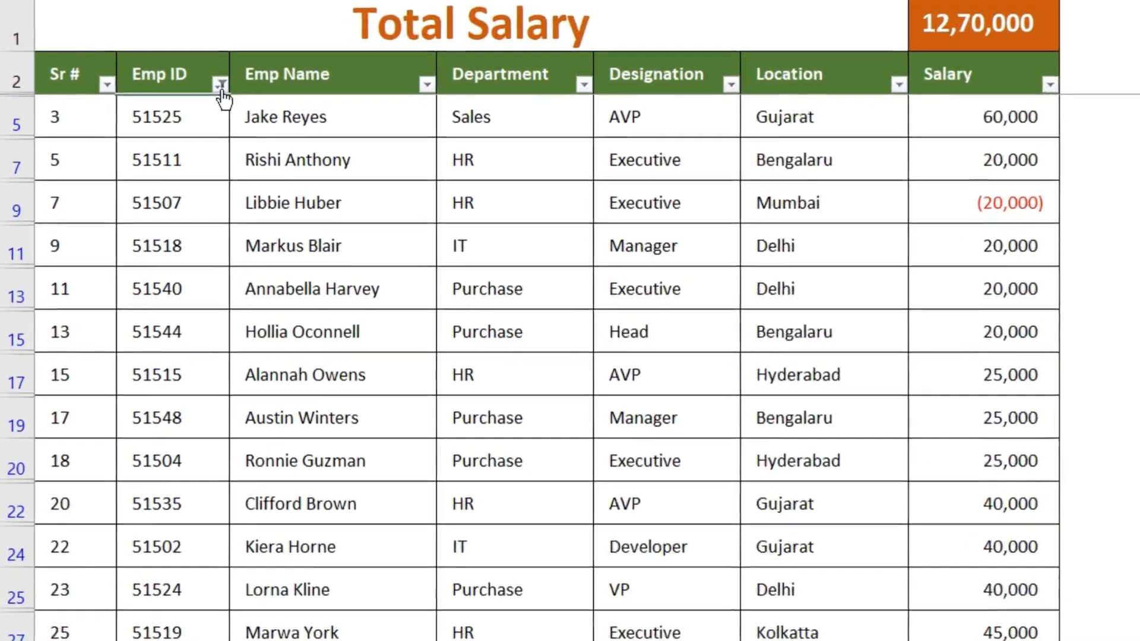
- Filter the Emp ID column by the yellow cell color, and switch the color filter to green
click(132, 190)
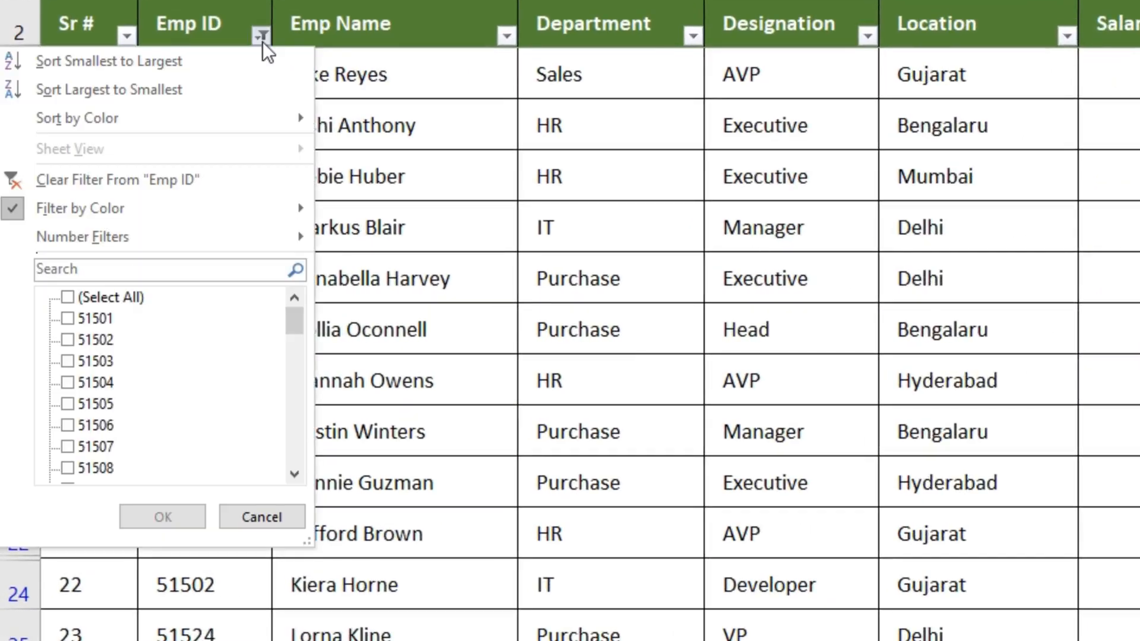
mouse_move(181, 213)
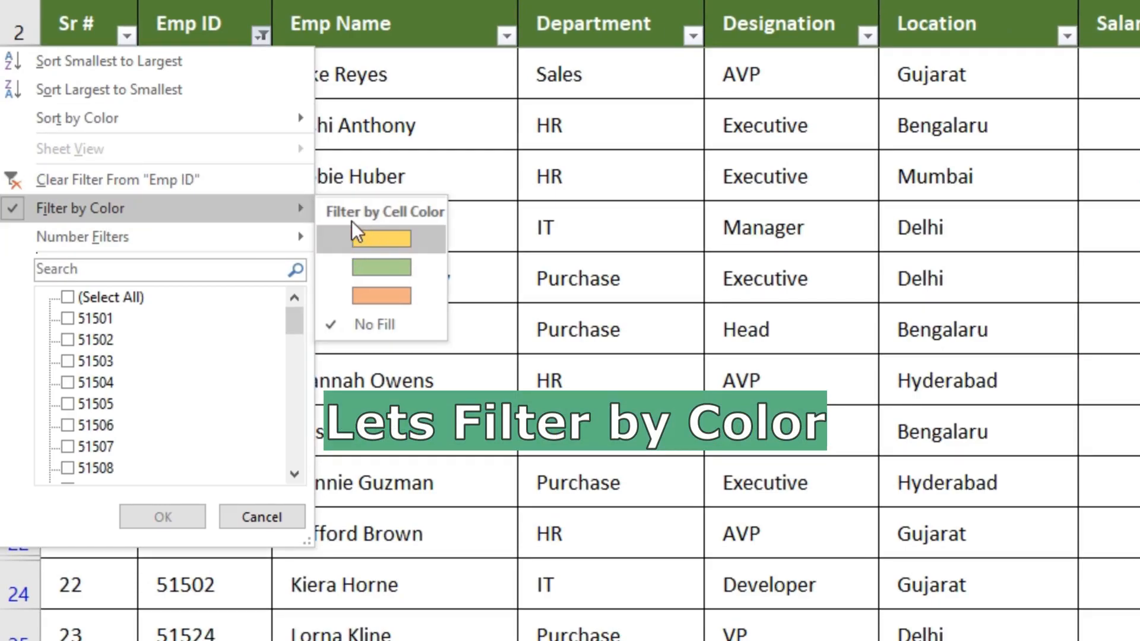
click(383, 238)
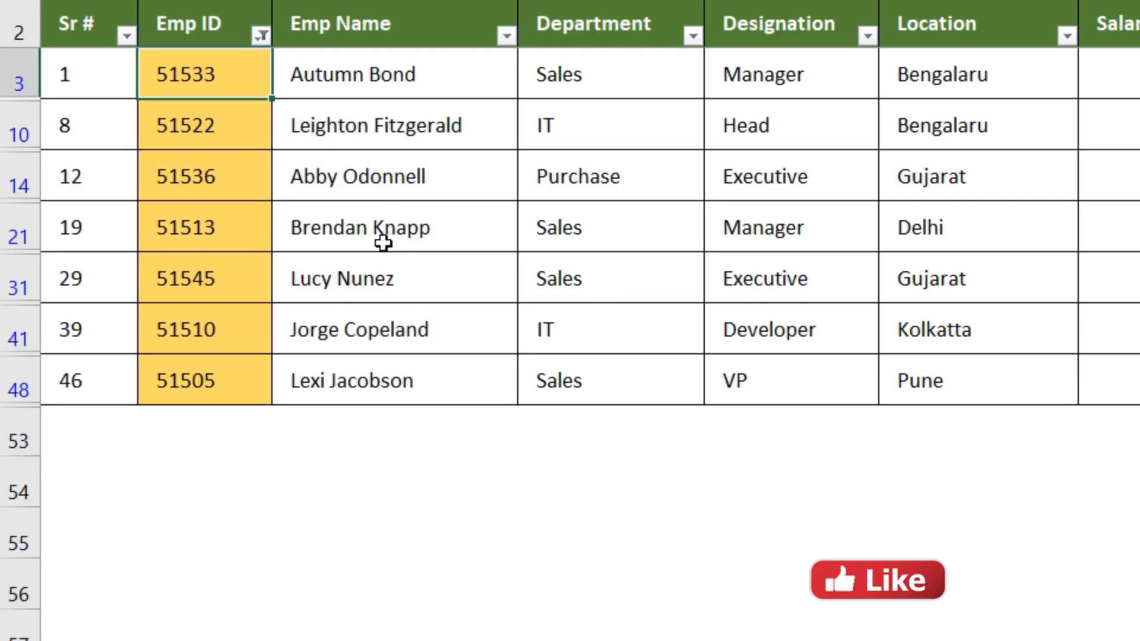
click(262, 36)
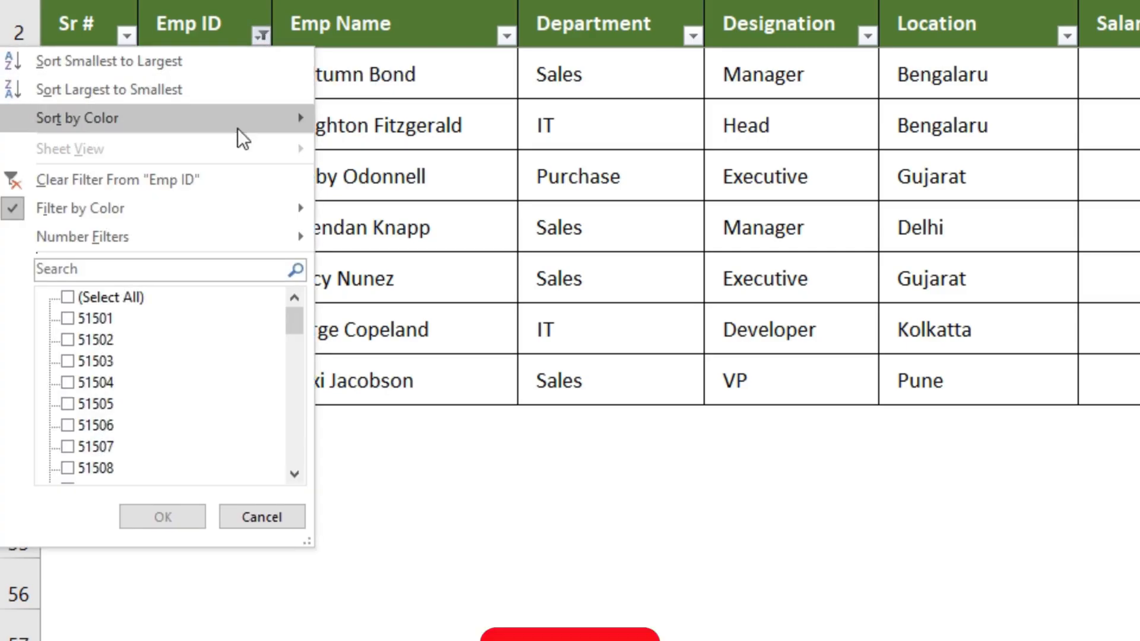
mouse_move(210, 205)
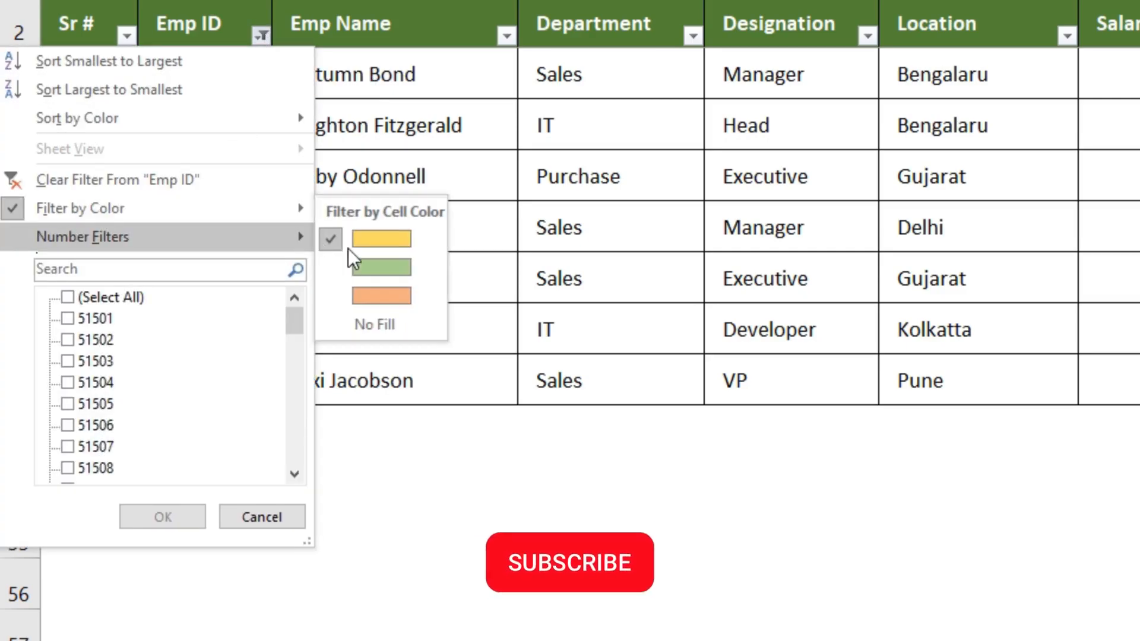
click(371, 275)
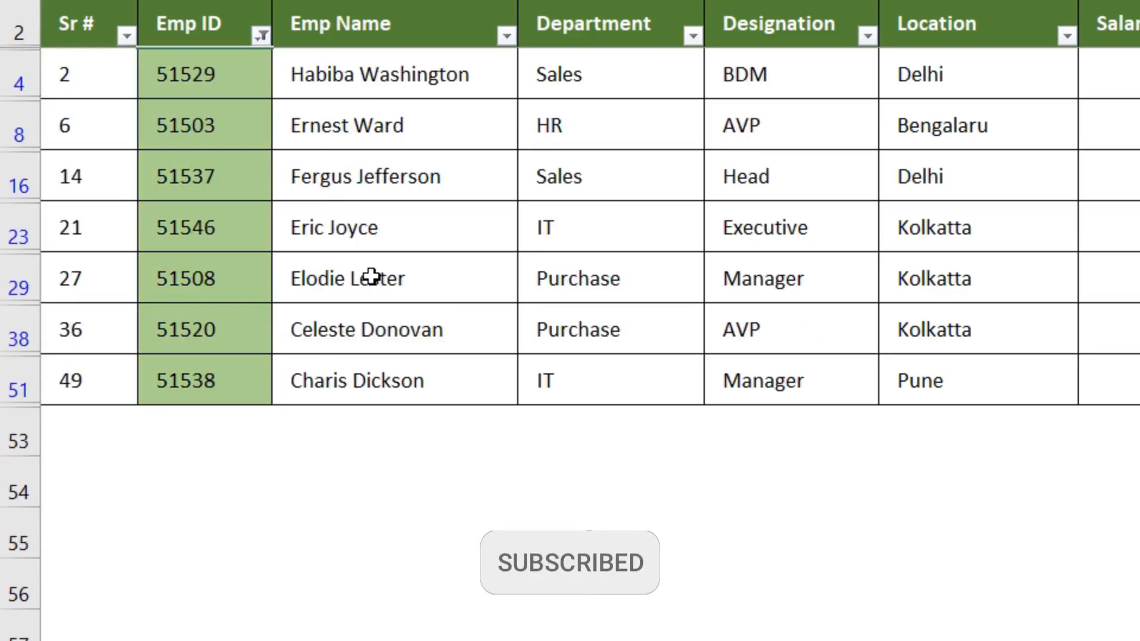
- Filter the Emp ID column by the orange cell color, and turn off the table's filters to restore all rows
click(261, 36)
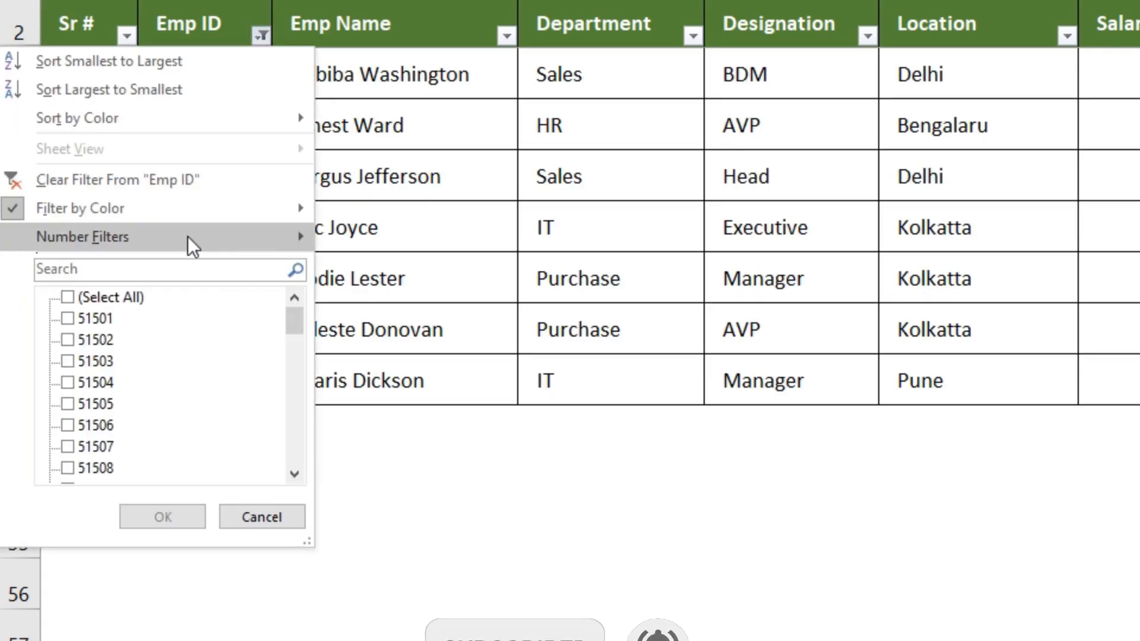
mouse_move(261, 216)
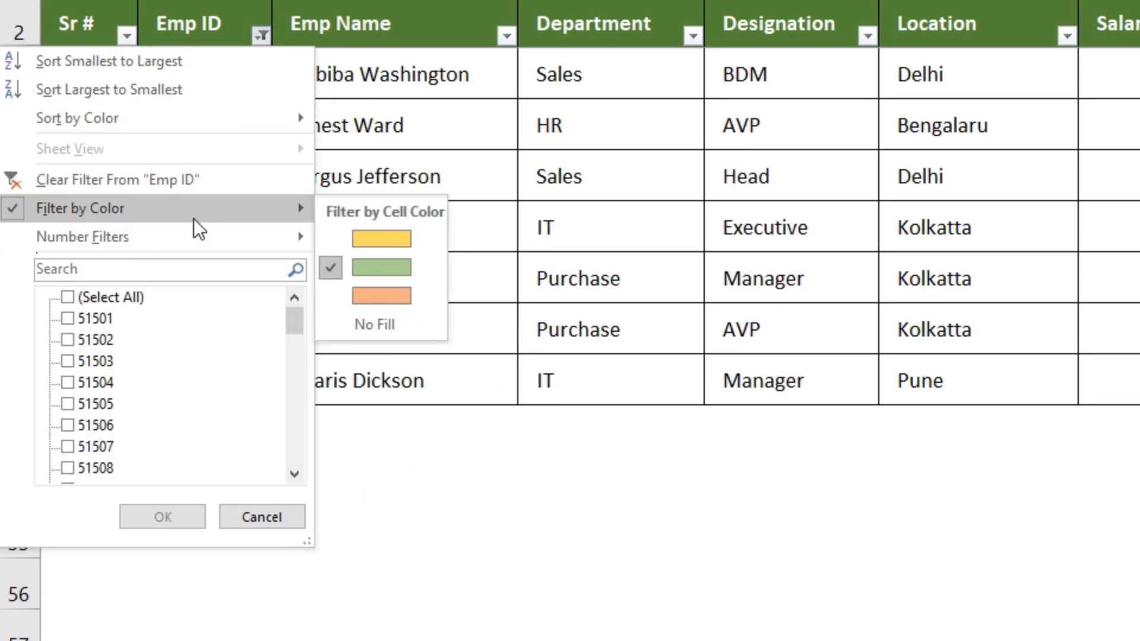
click(384, 303)
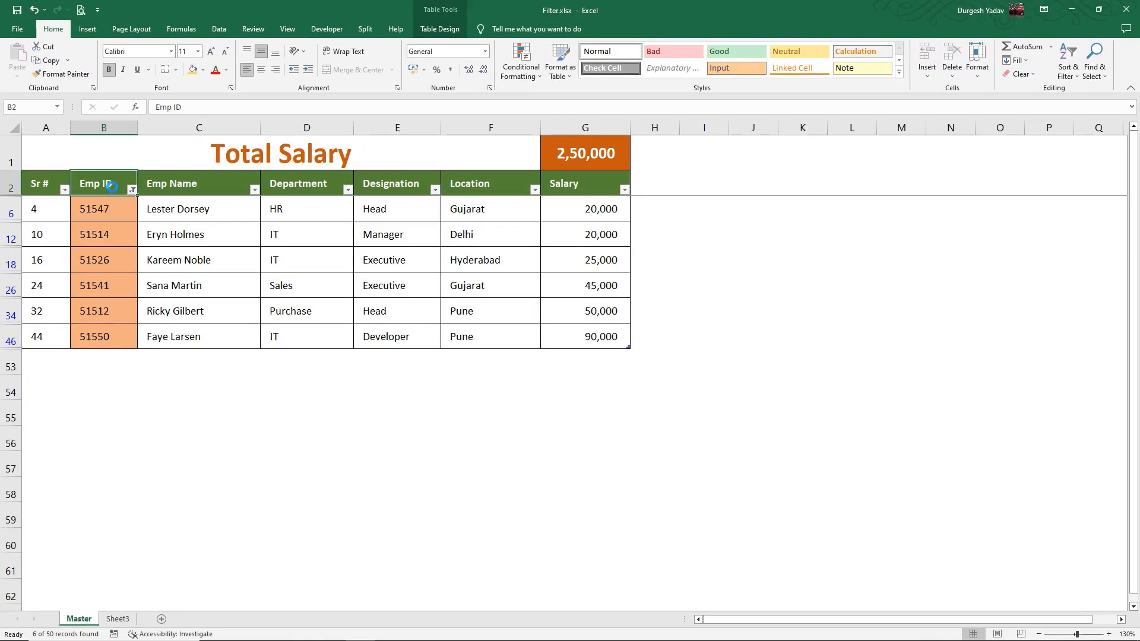
key(ctrl+shift+l)
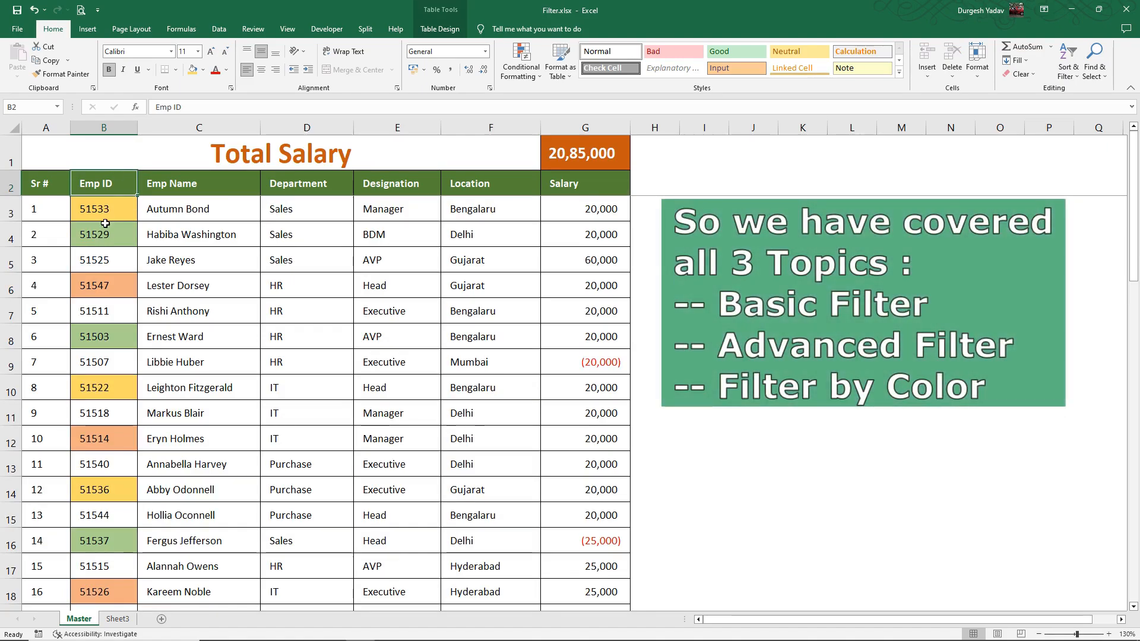